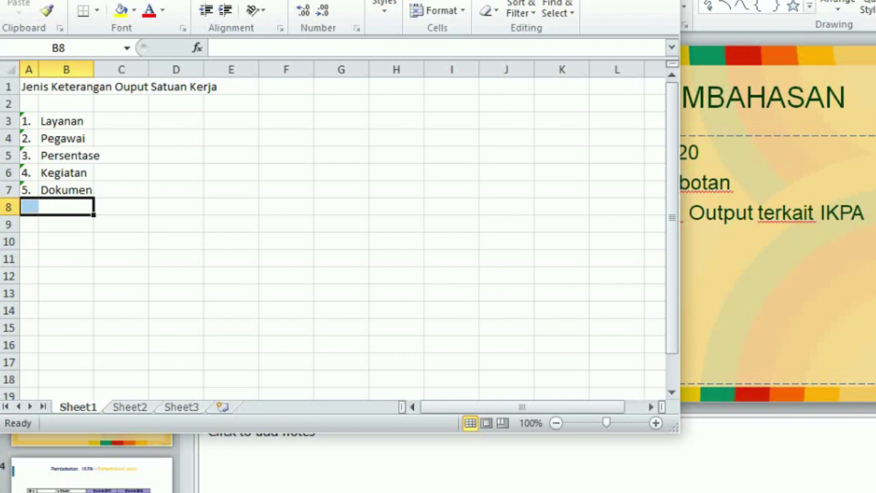
Step: Enter "1 Layanan" in cell D3, on the same row as the Layanan item
key("Right")
key("Right")
key("Up")
key("Up")
key("Up")
key("Up")
key("Up")
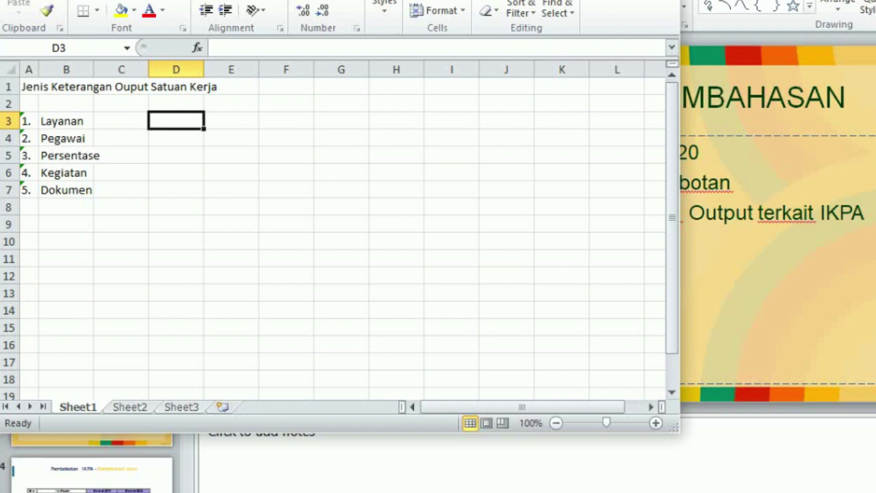
type("1 La")
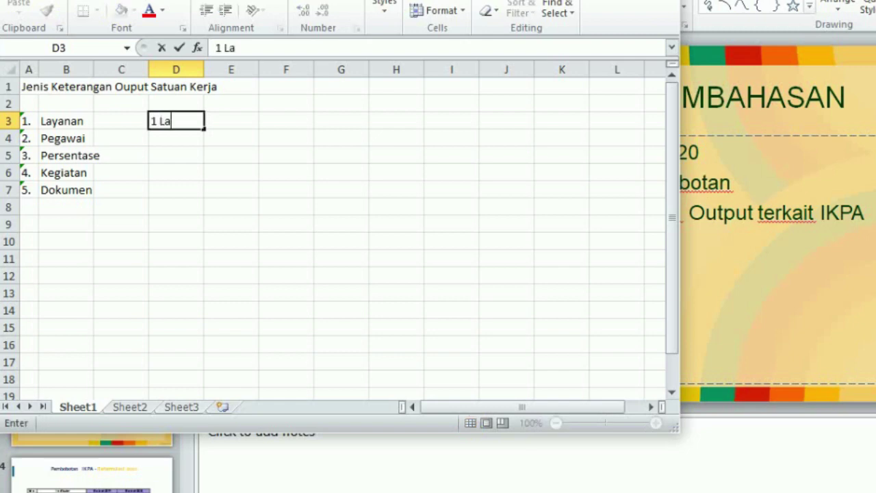
type("yanan")
key("Return")
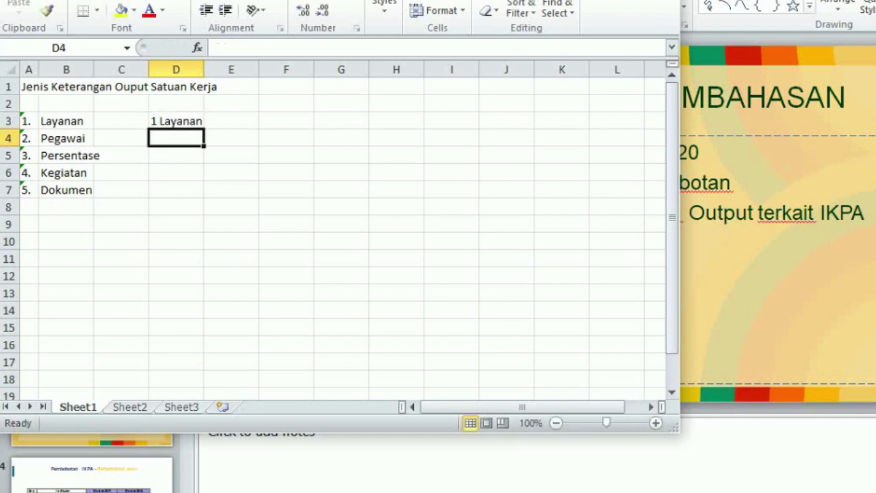
Step: Enter the headings "Pagu", "realisasi" and "%" in cells F3, G3 and H3
key("Right")
key("Up")
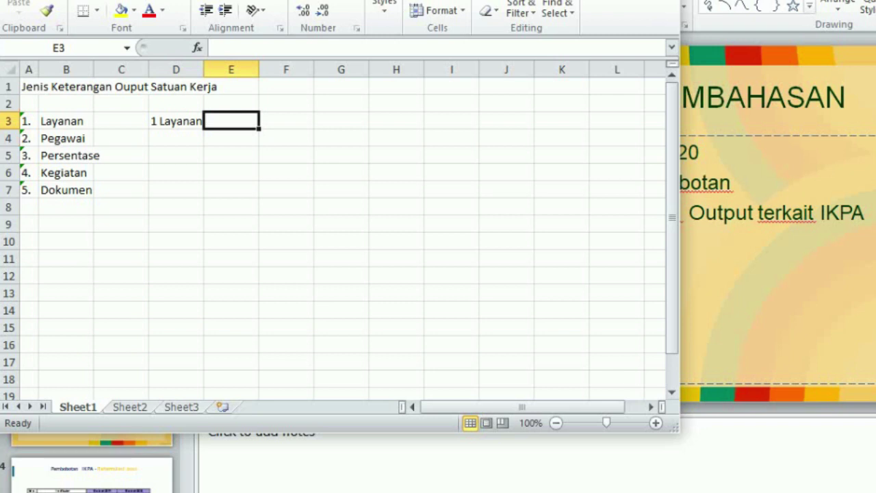
key("Right")
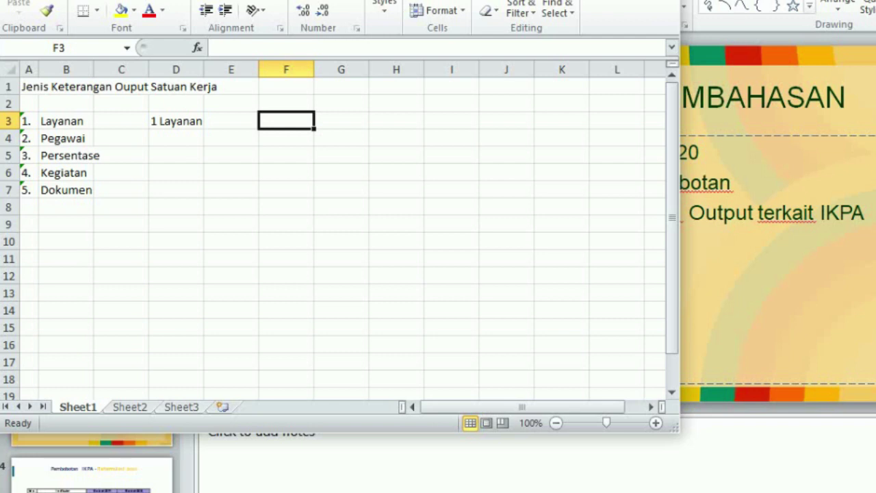
type("Pagu")
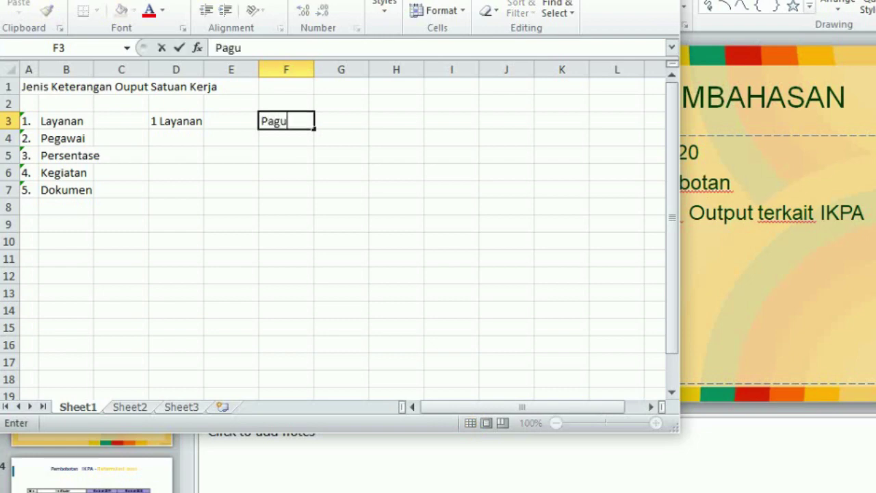
key("Tab")
type("realias")
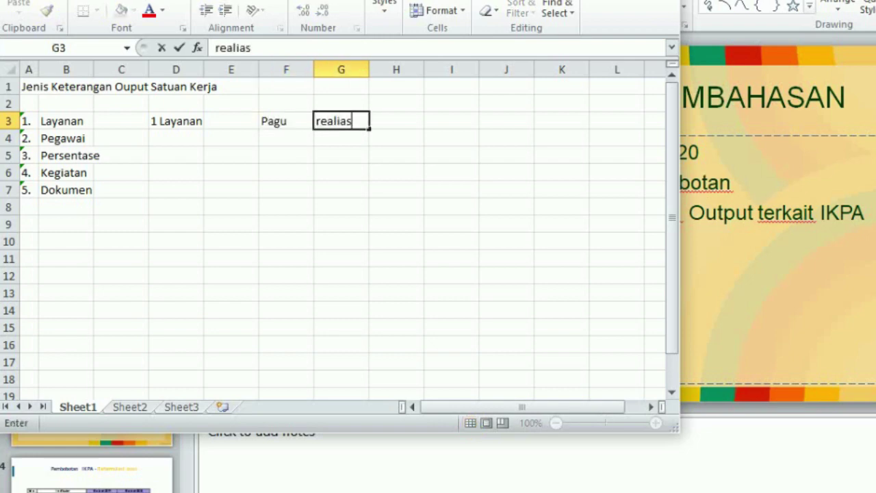
key("BackSpace")
key("BackSpace")
type("sasi")
key("Tab")
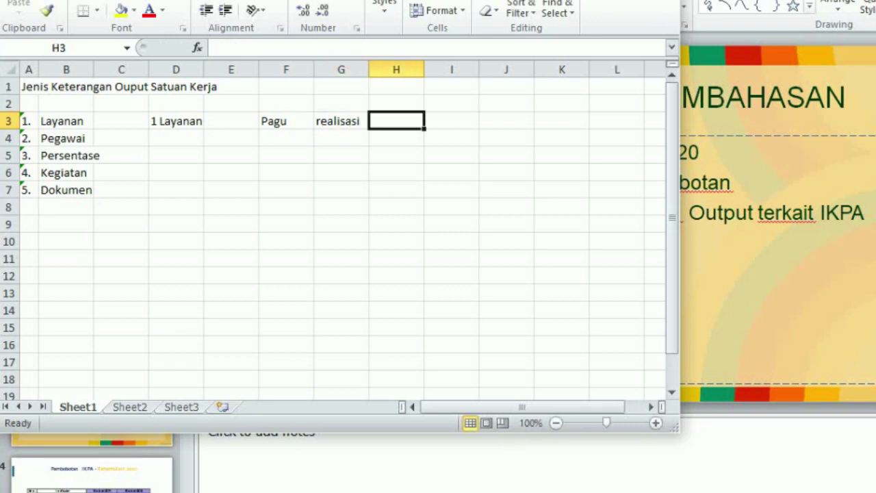
type("%")
key("Tab")
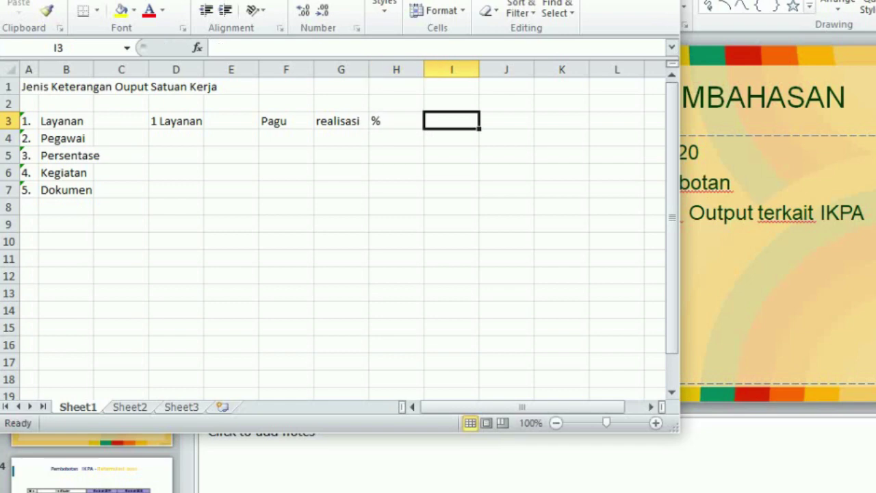
Step: Enter the headings "Target Output", "Realiasi Ouput", "Progres" and "Ket" in cells I3 to L3
type("T")
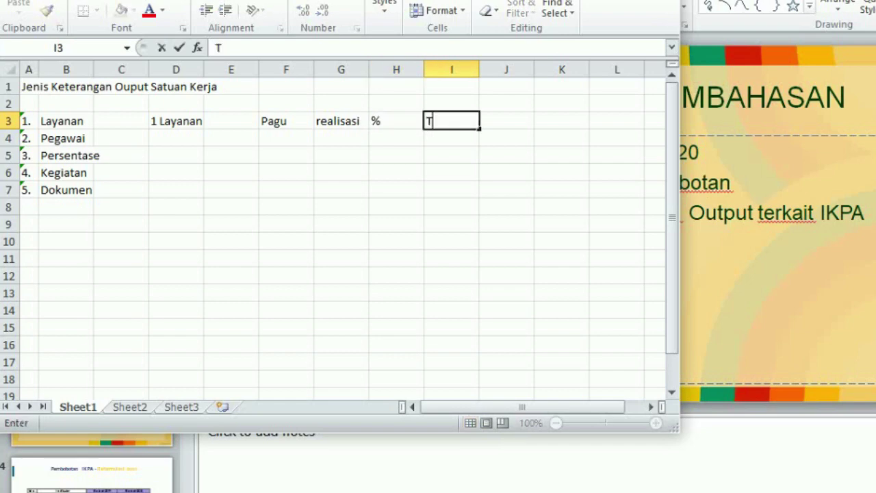
type("arger")
key("BackSpace")
type("t ")
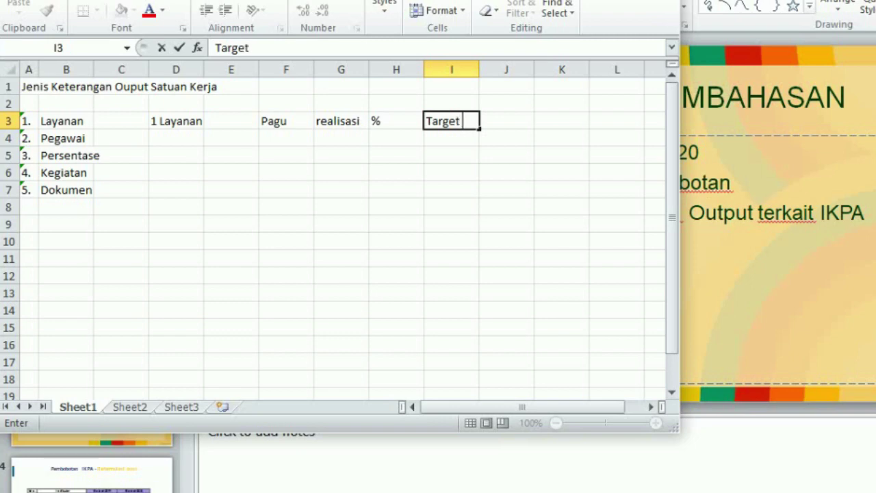
type("Output")
key("Tab")
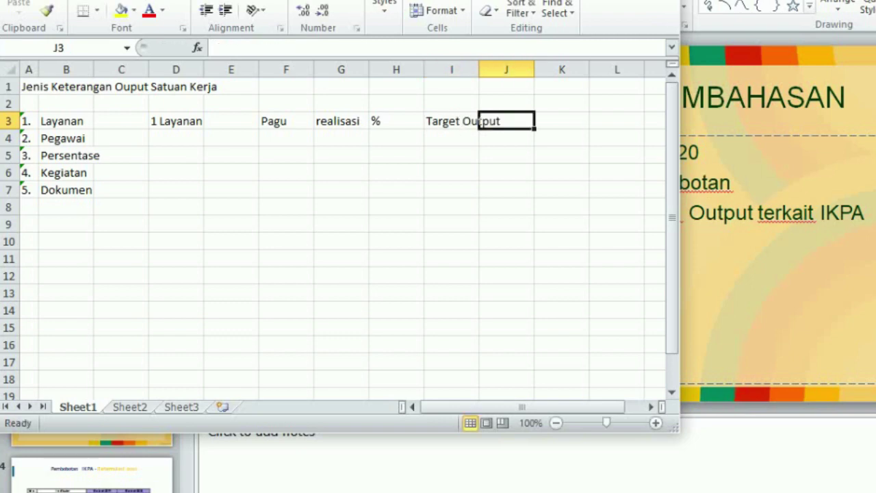
type("Realiasi Ouput")
key("Tab")
type("Pro")
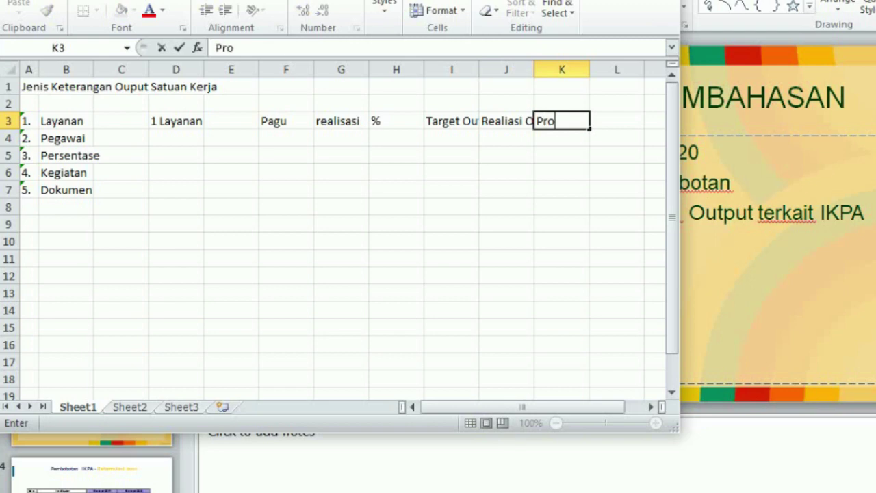
type("gres")
key("Tab")
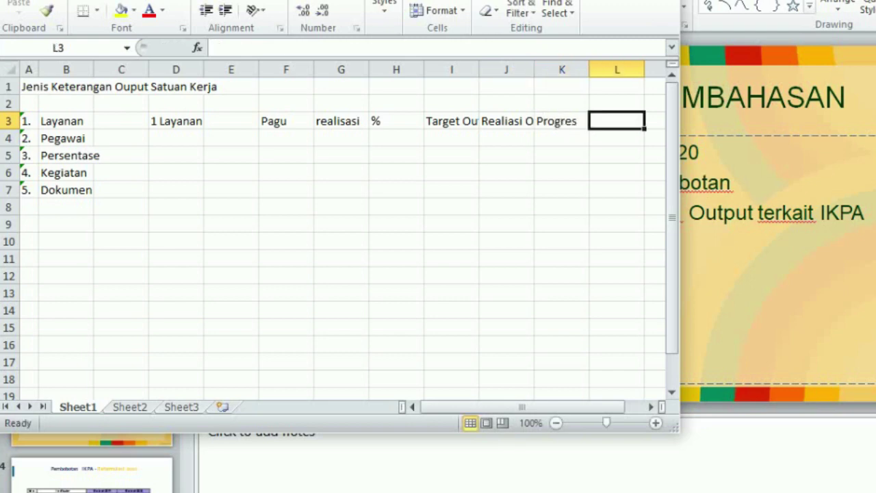
type("Ket")
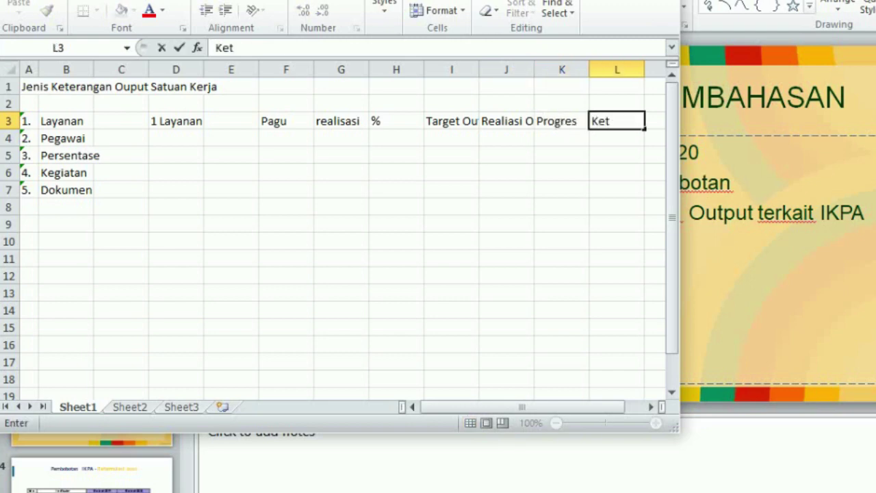
key("Return")
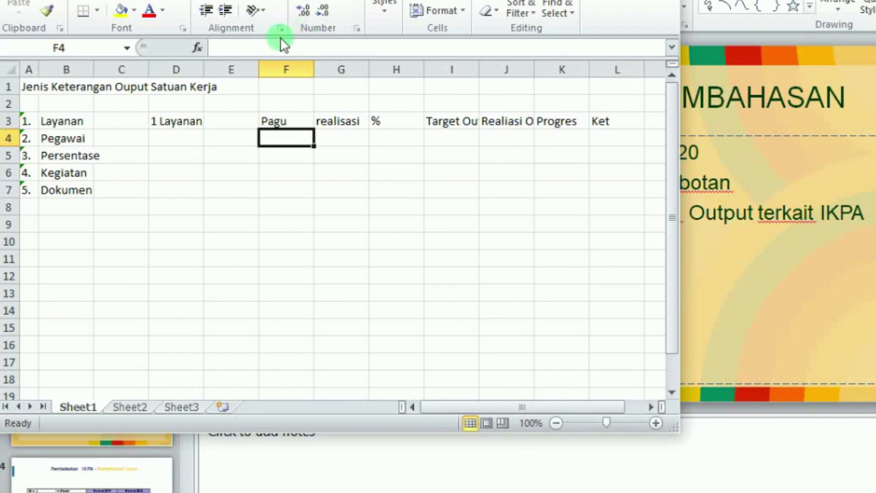
Step: Narrow column E slightly and fit column J's width to its heading
mouse_move(259, 69)
left_mouse_down()
mouse_move(226, 69)
mouse_move(243, 68)
left_mouse_up()
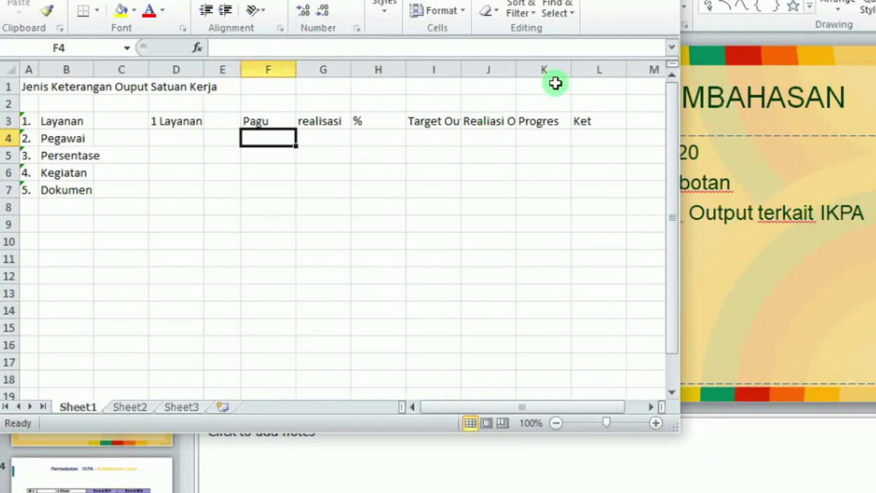
double_click(519, 64)
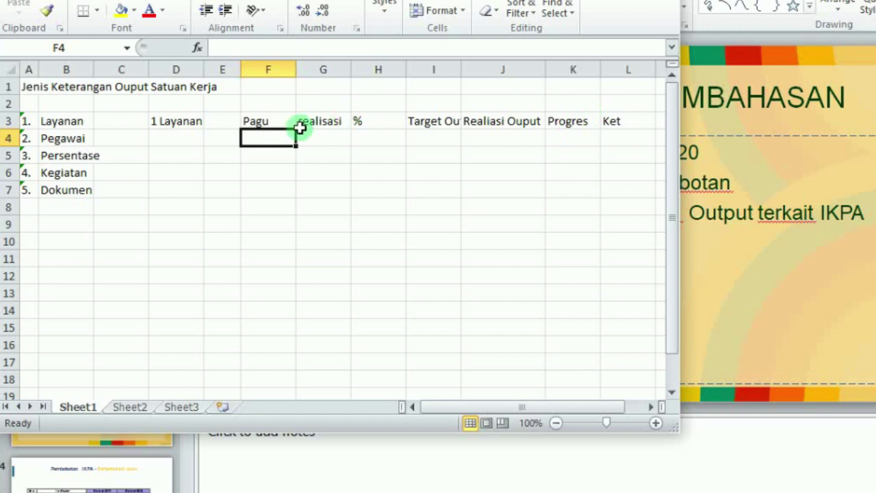
Step: Enter the month labels Jan, Feb, Mar, April and Mei in cells E4 to E8
left_click(226, 139)
type("Jan")
key("Return")
type("Feb")
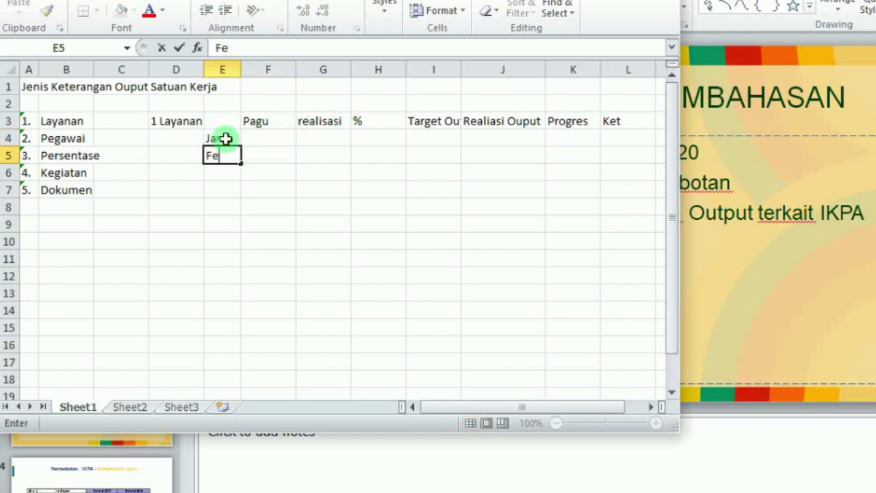
key("Return")
type("Mar")
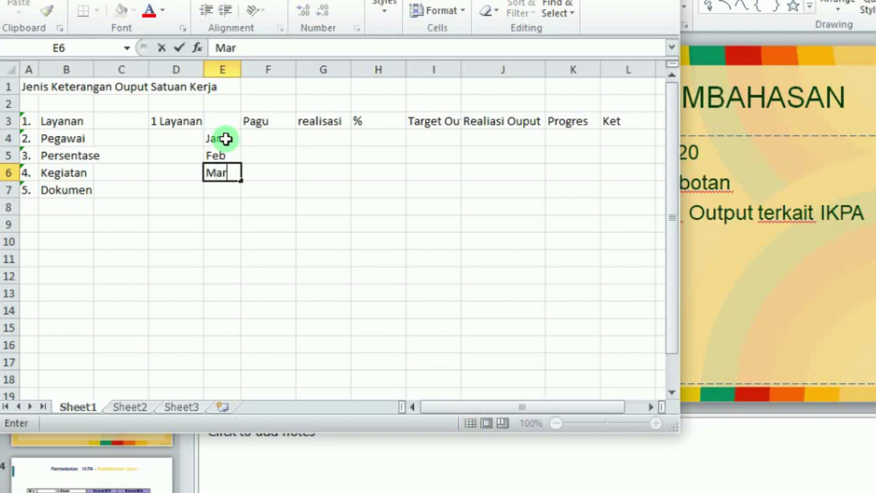
key("Return")
type("April")
key("Return")
type("Mei")
key("Return")
Step: Enter the month label Des in cell E14, leaving the rows between Mei and Des empty
key("Return")
key("Return")
key("Return")
key("Return")
key("Return")
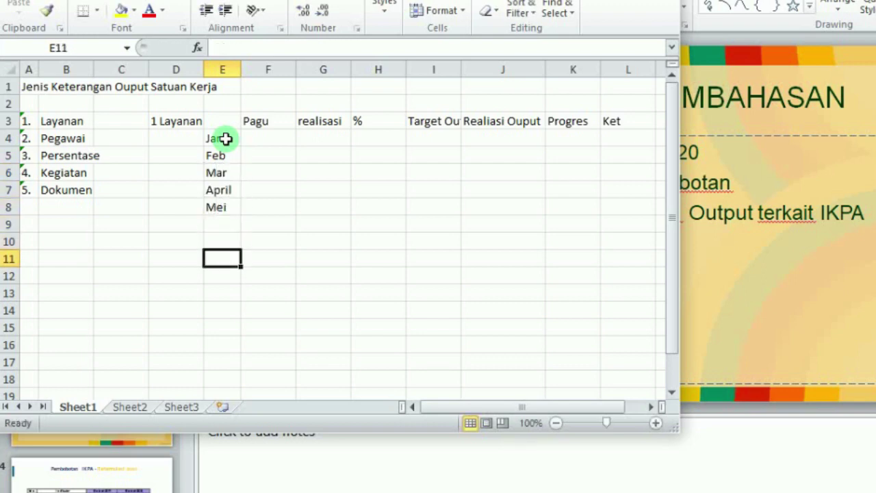
type("Des")
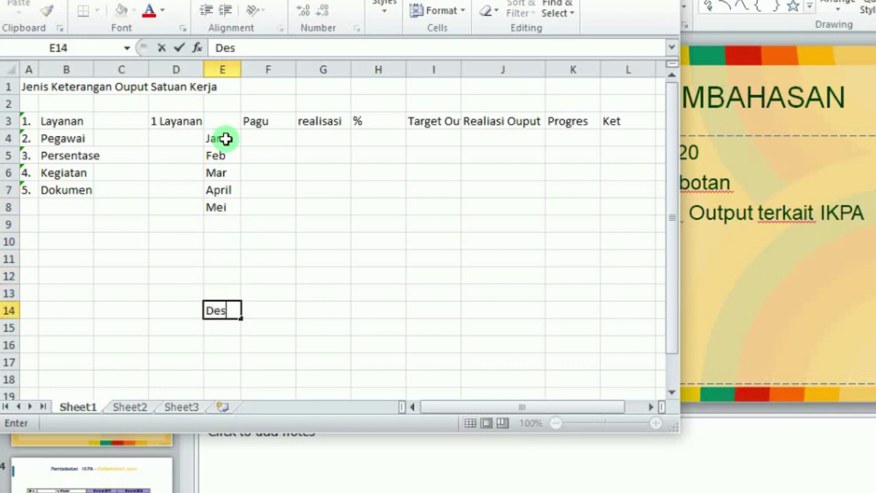
key("Tab")
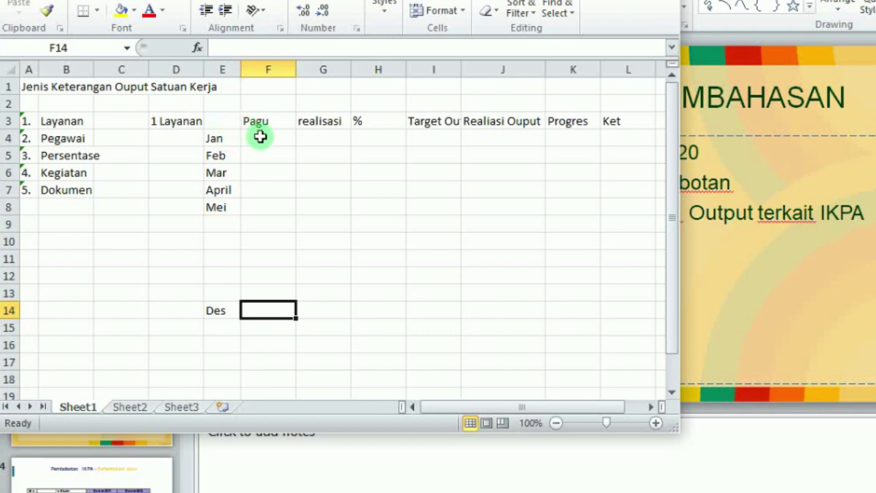
Step: Enter "13jt" in cell E3, next to "1 Layanan"
left_click(227, 121)
type("12")
key("BackSpace")
key("BackSpace")
type("13")
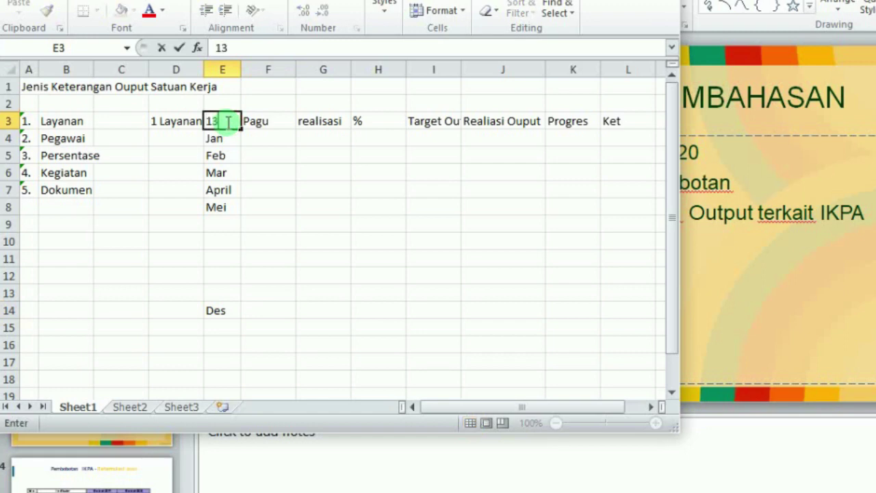
type("jt")
key("Tab")
Step: Fill the Jan row with 13 under Pagu and 1 under realisasi
key("Down")
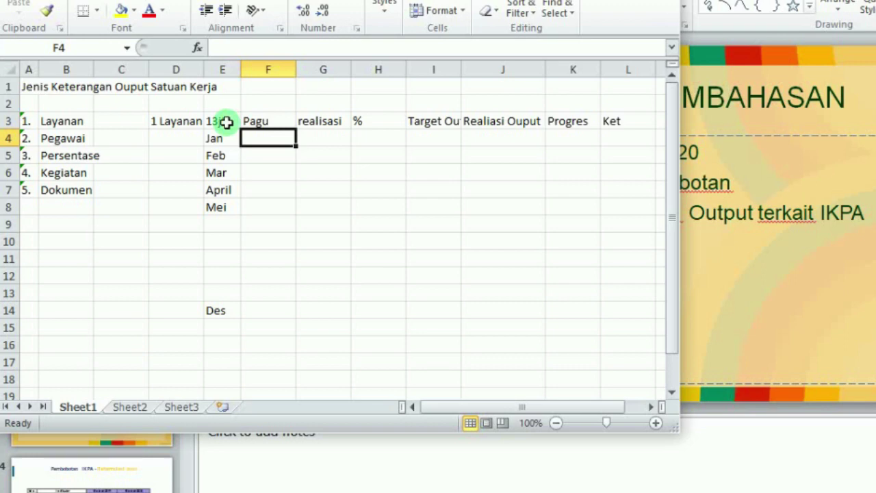
type("13")
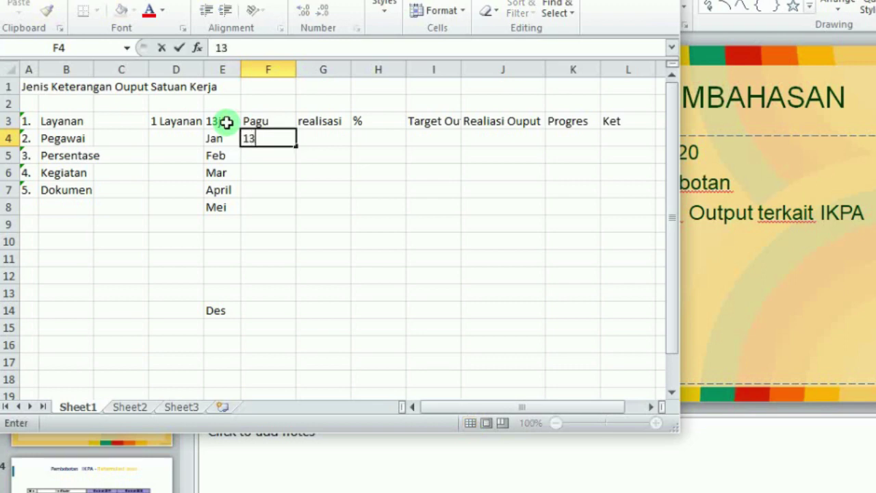
key("Tab")
type("1")
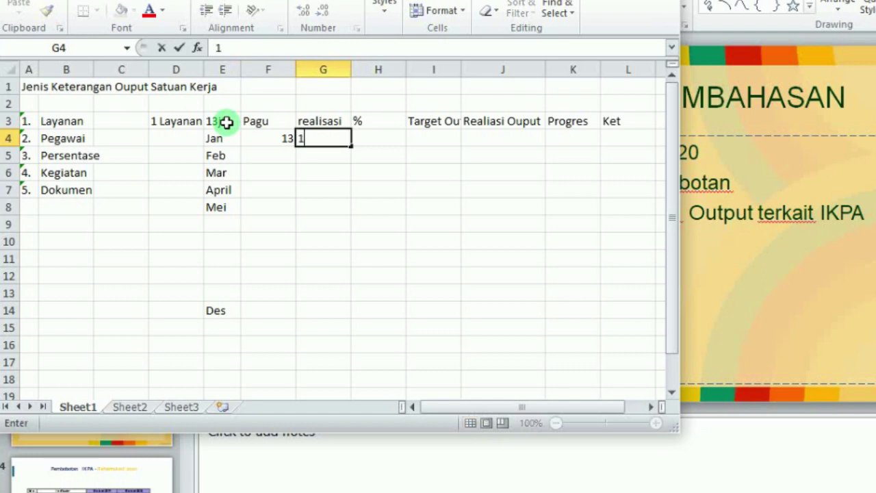
key("Tab")
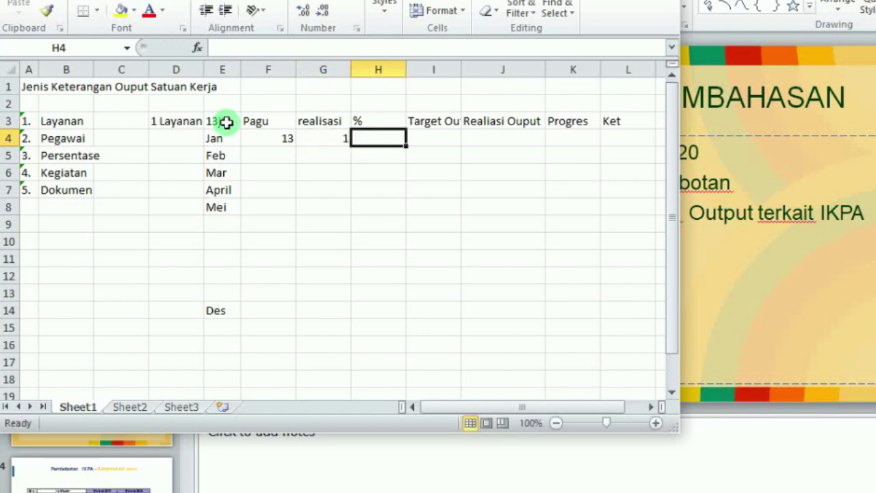
Step: Calculate the Jan percentage in H4 by dividing realisasi by Pagu with the formula =G4/F4*100%
type("=")
key("Left")
type("/")
key("Left")
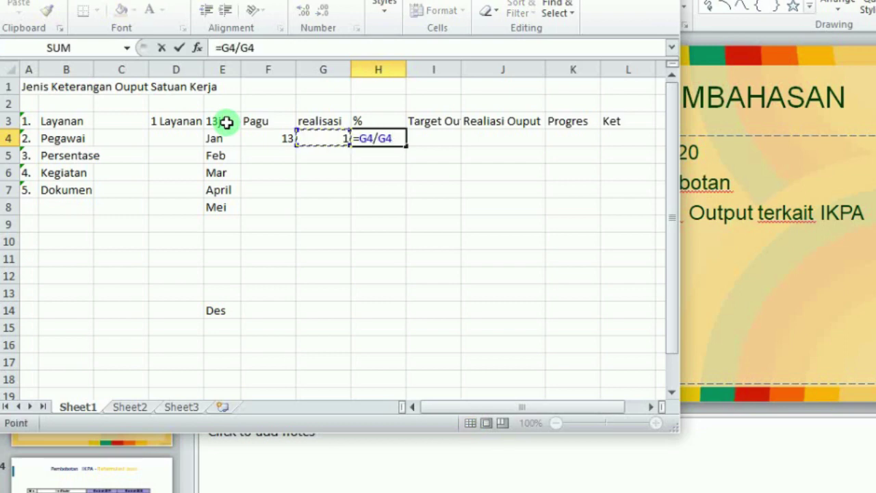
key("Left")
type("*100%")
key("Return")
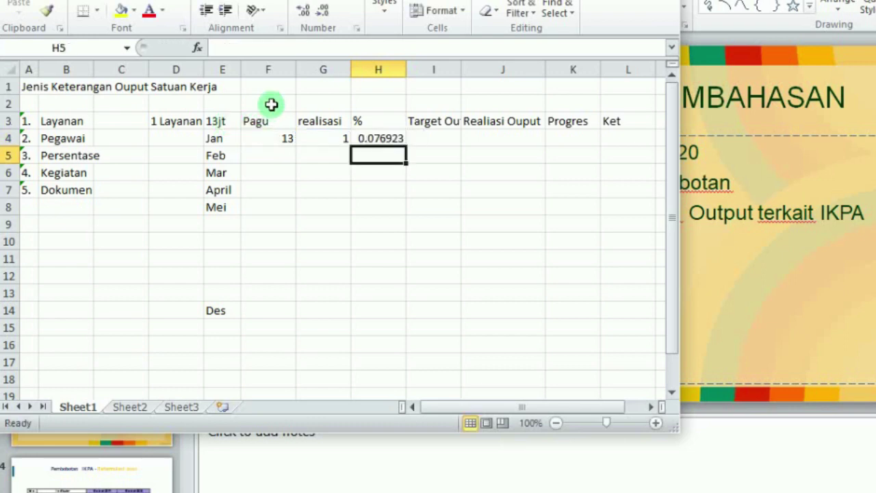
Step: Format the whole of column H as a percentage with two decimal places
left_click(378, 69)
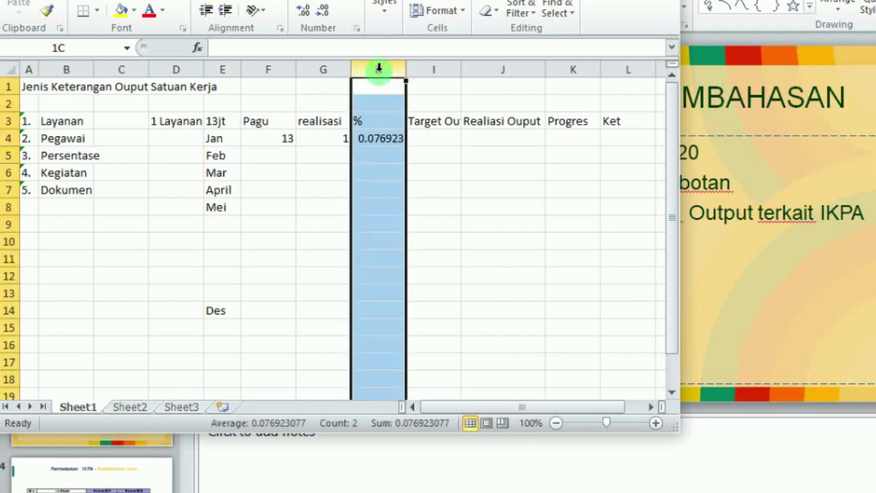
key("ctrl+shift+5")
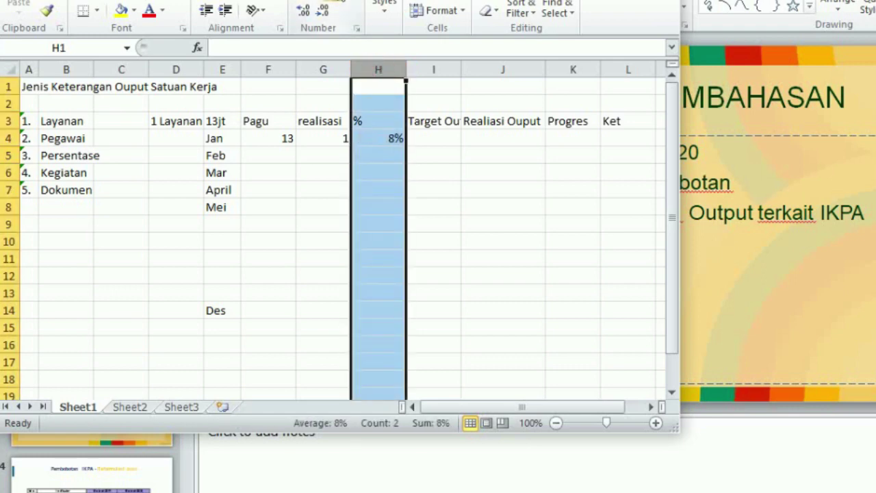
left_click(303, 10)
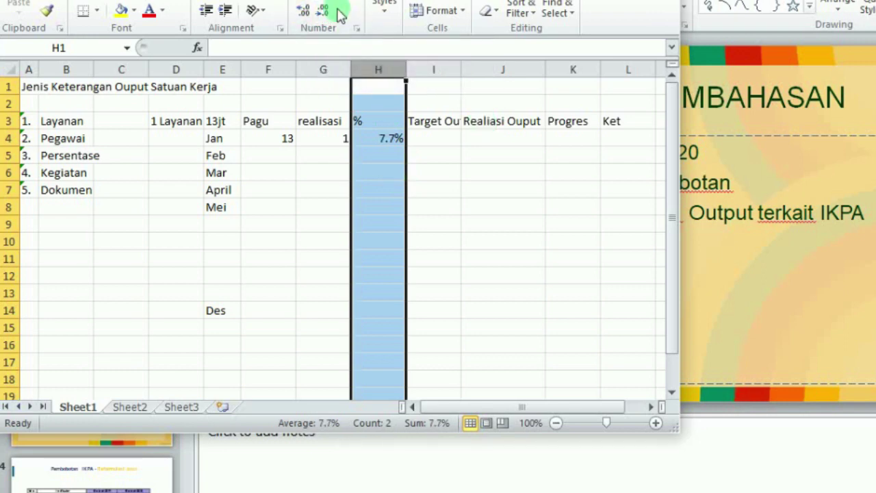
left_click(304, 11)
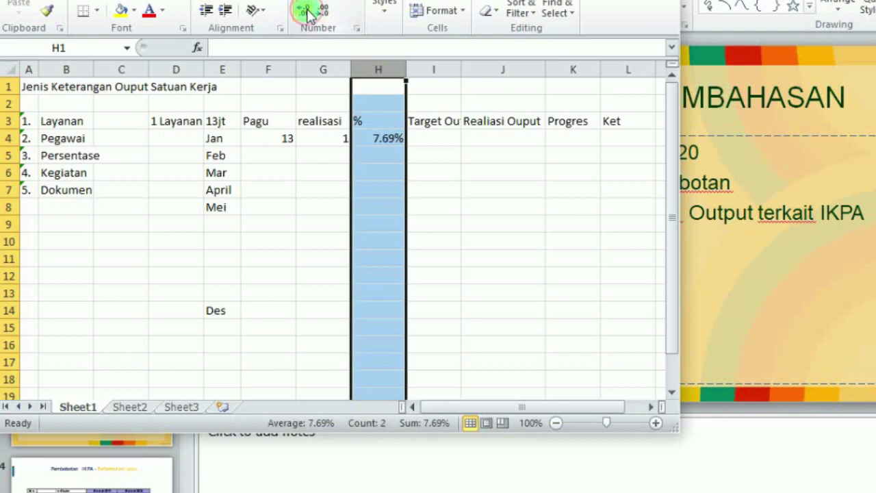
Step: Enter 1 as the Jan target output in cell I4
left_click(453, 135)
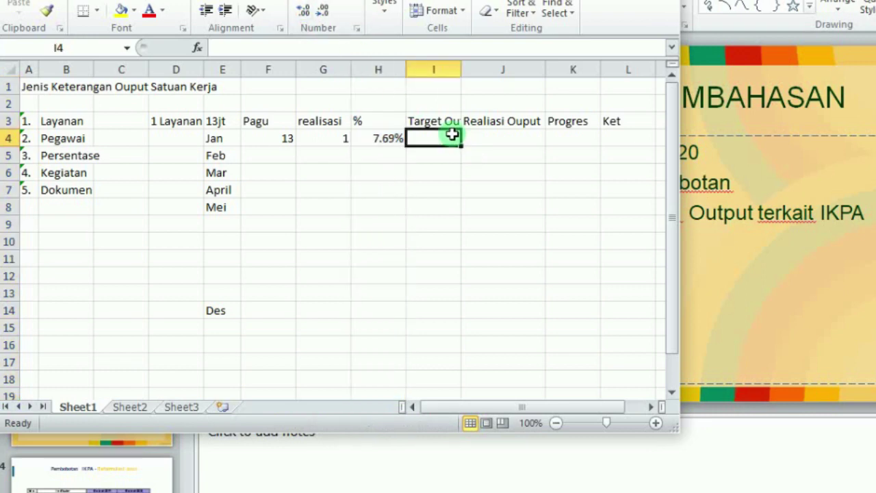
type("1")
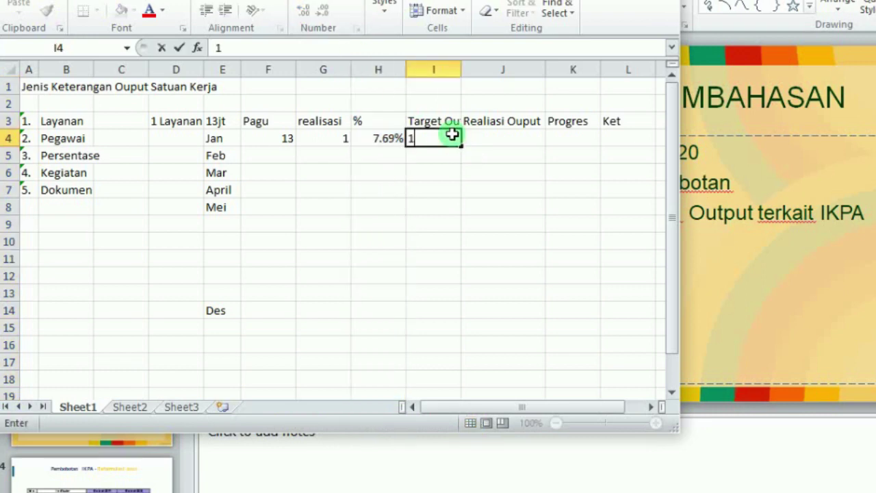
key("Tab")
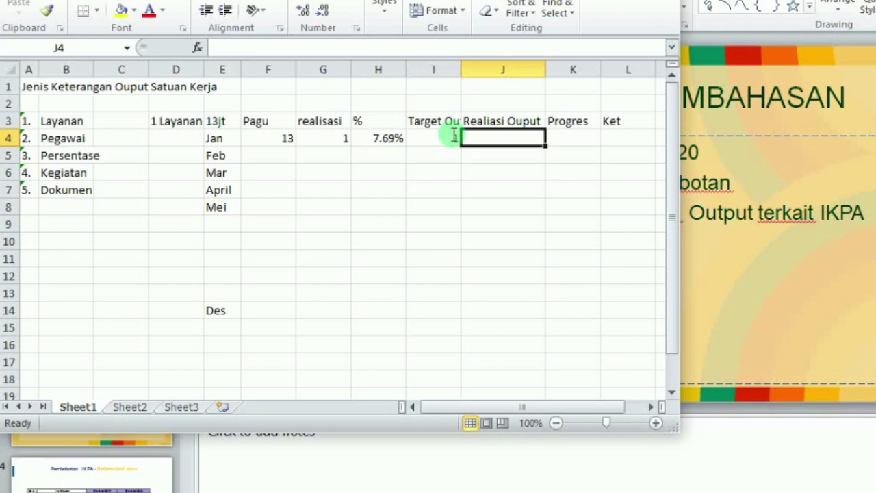
key("Tab")
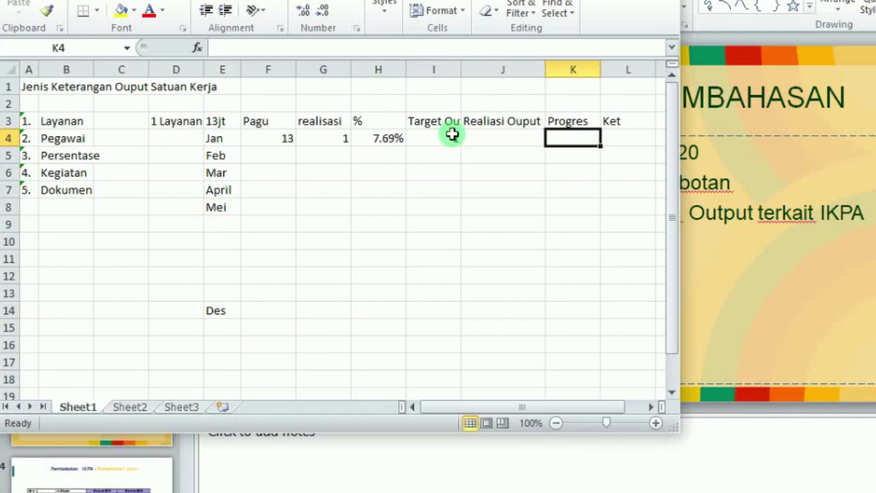
key("Left")
key("Tab")
key("Left")
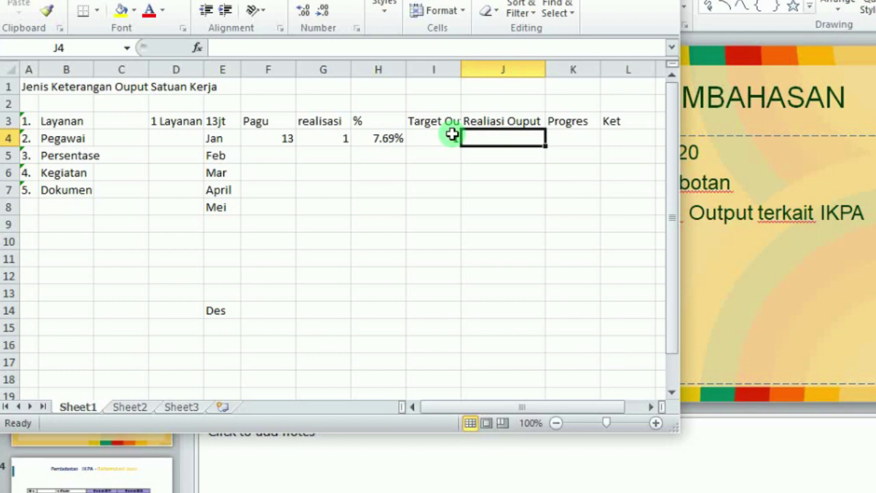
key("Tab")
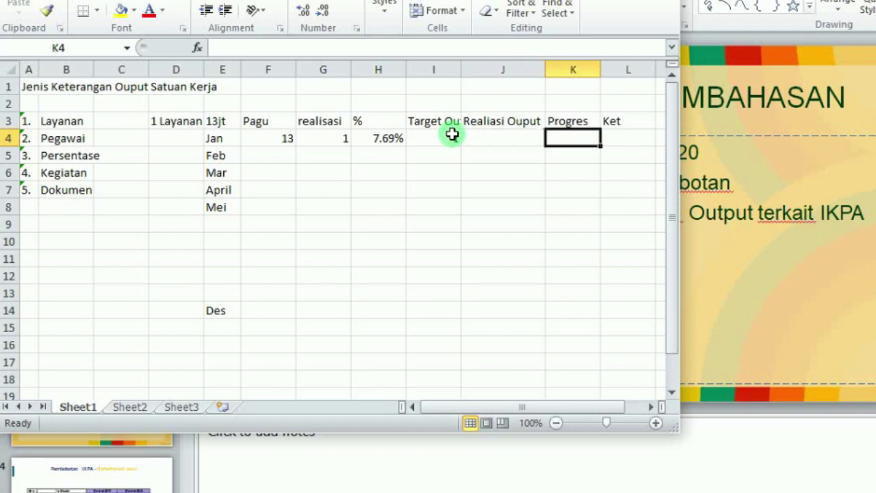
key("Left")
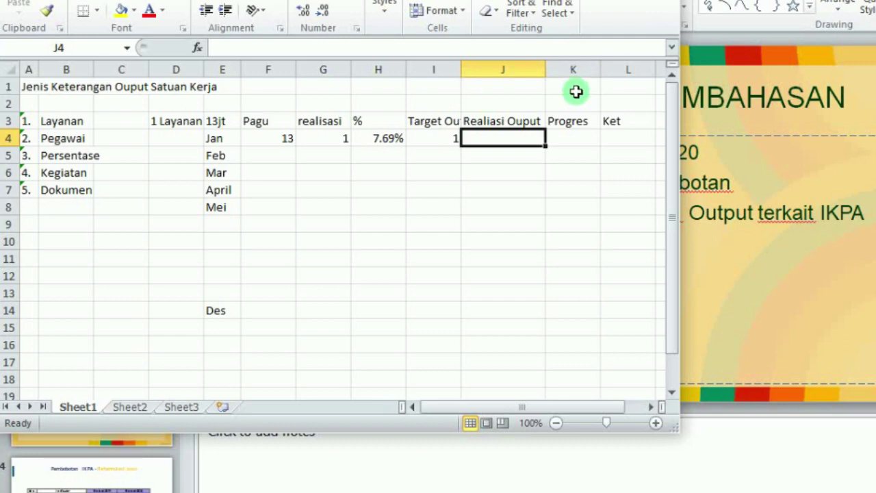
Step: Maximize the workbook window and calculate the Jan Progres in K4 with the formula =1/12
key("super+Up")
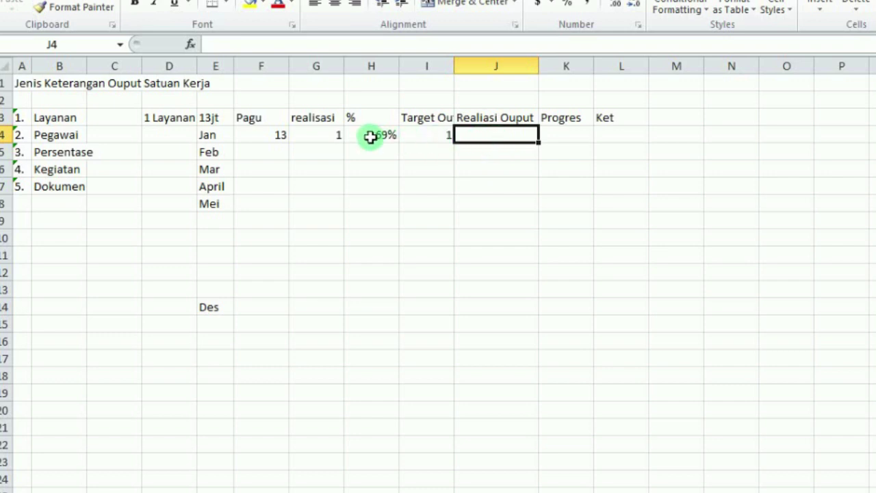
left_click(569, 139)
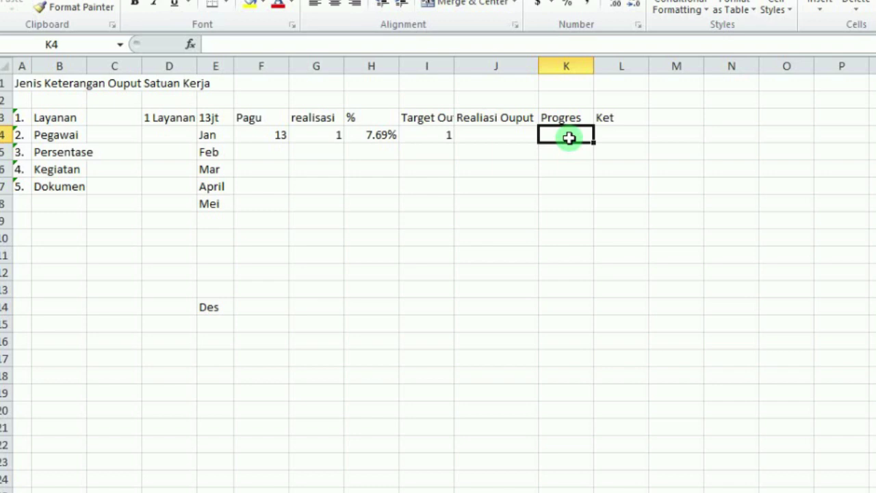
type("=")
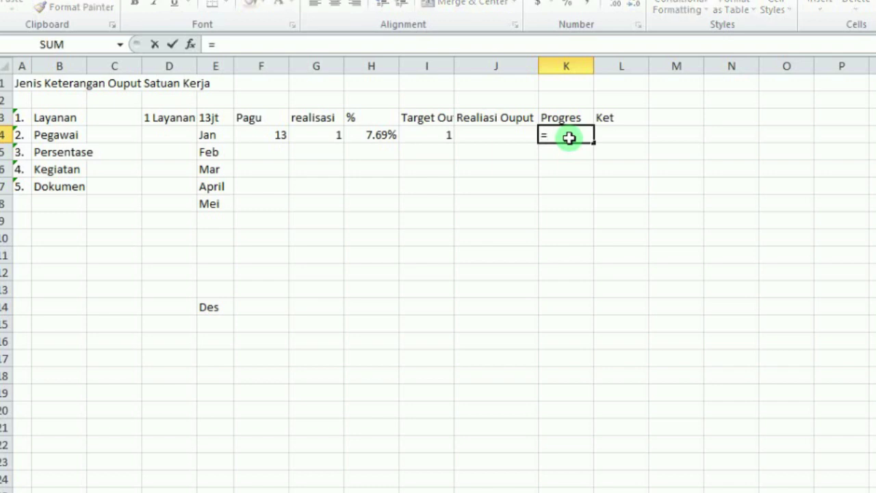
type("1/12")
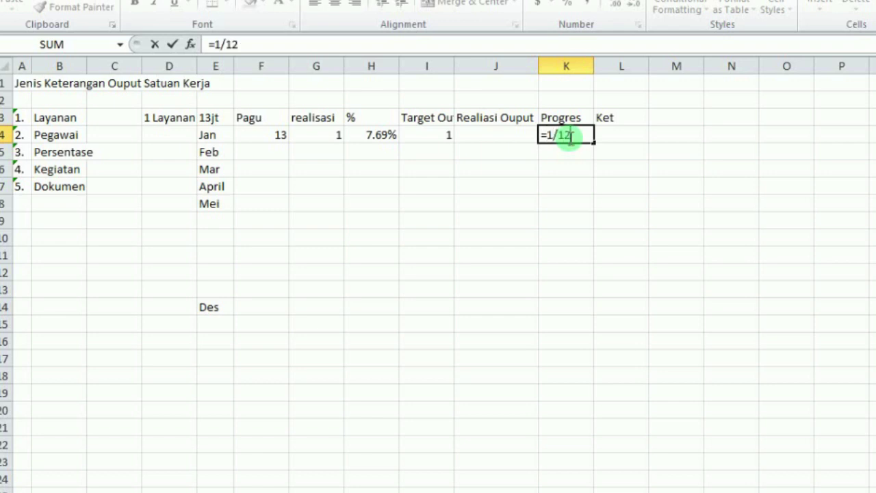
key("Return")
Step: Format the whole Progres column K as a percentage with two decimal places
scroll(570, 139, "down", 1)
key("Up")
key("Up")
key("Down")
key("Right")
key("Right")
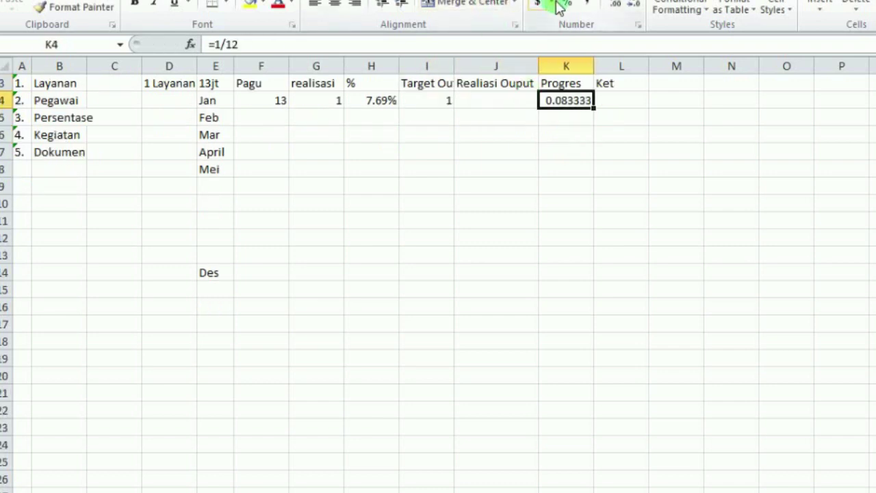
left_click(569, 8)
left_click(567, 66)
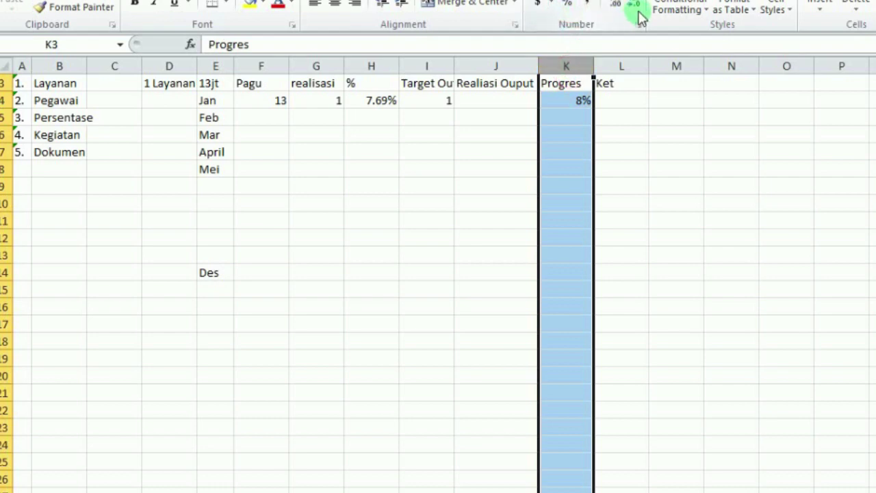
left_click(616, 6)
left_click(616, 7)
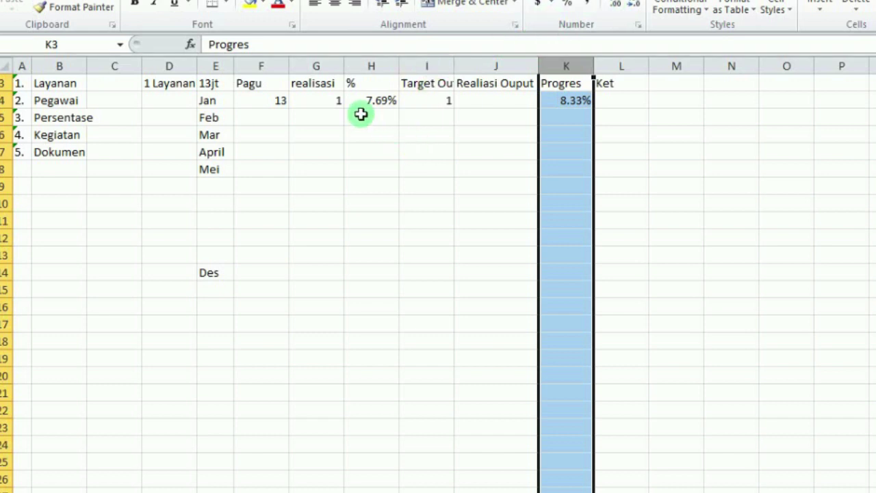
Step: Enter 1 as the Feb realisasi in G5 and calculate its cumulative percentage in H5 with the formula =2/F4
left_click(308, 121)
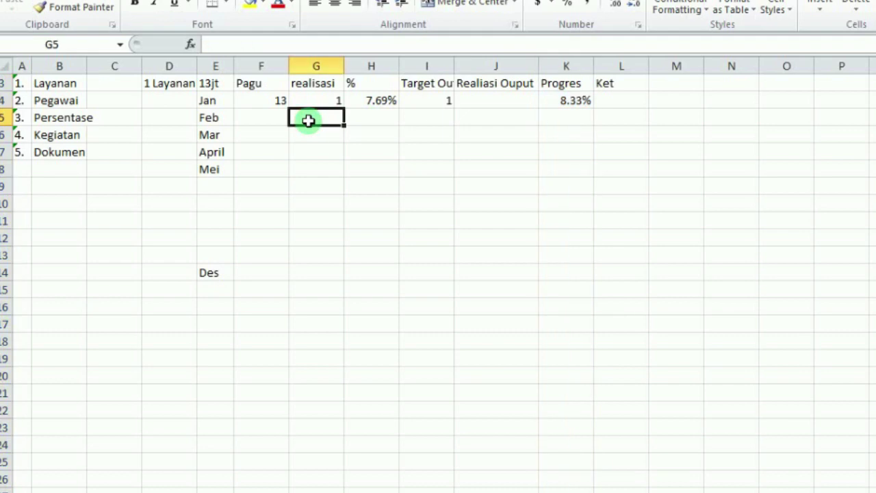
type("1")
key("Tab")
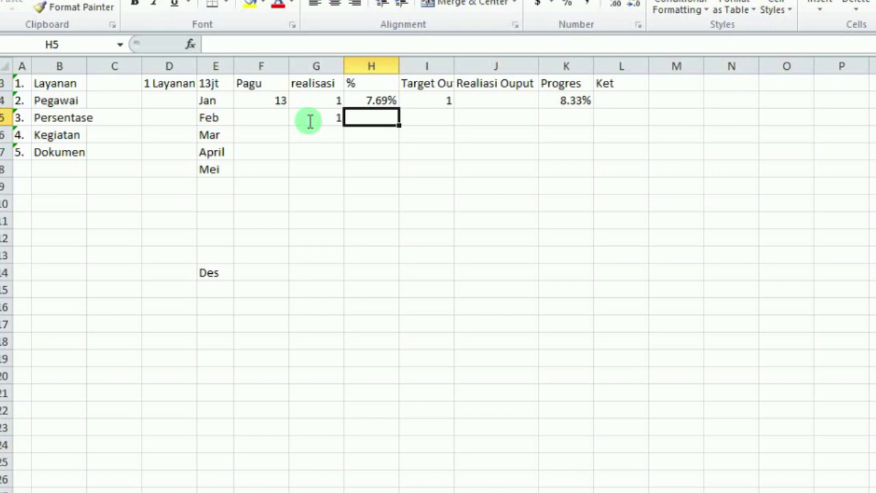
type("=2/")
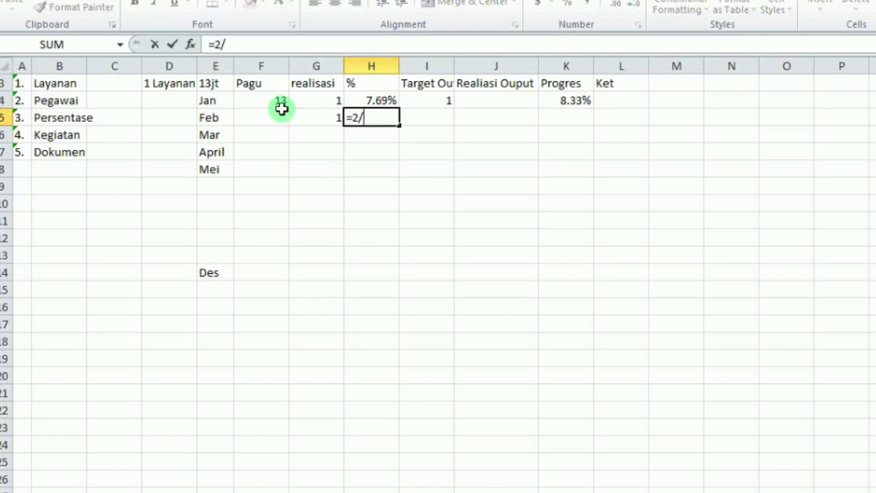
left_click(280, 100)
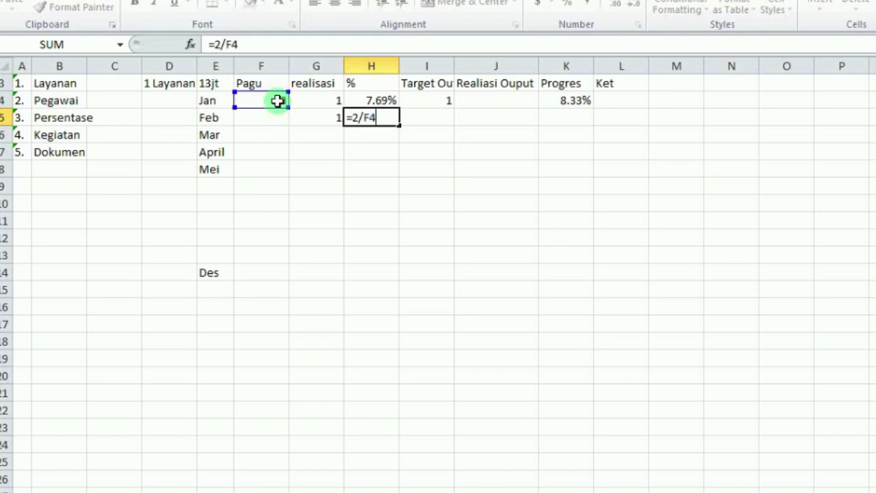
key("Return")
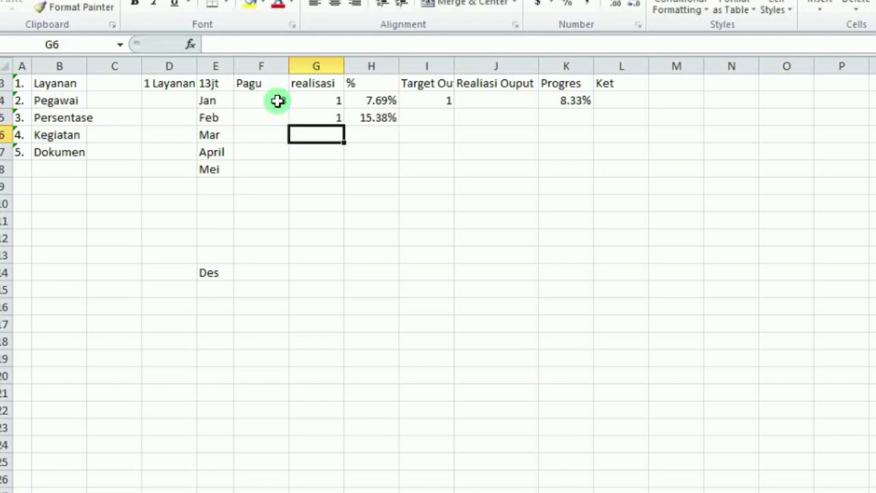
left_click(369, 115)
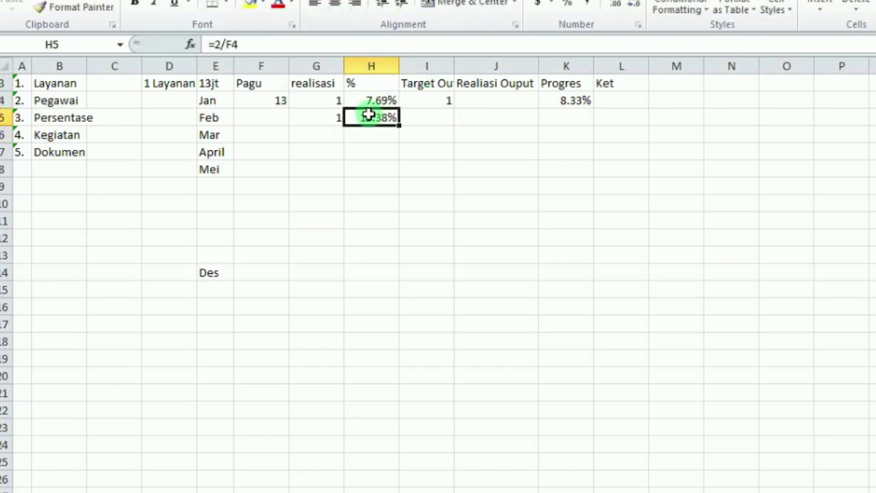
Step: Enter 16.66% as the Feb Progres in cell K5
left_click(563, 121)
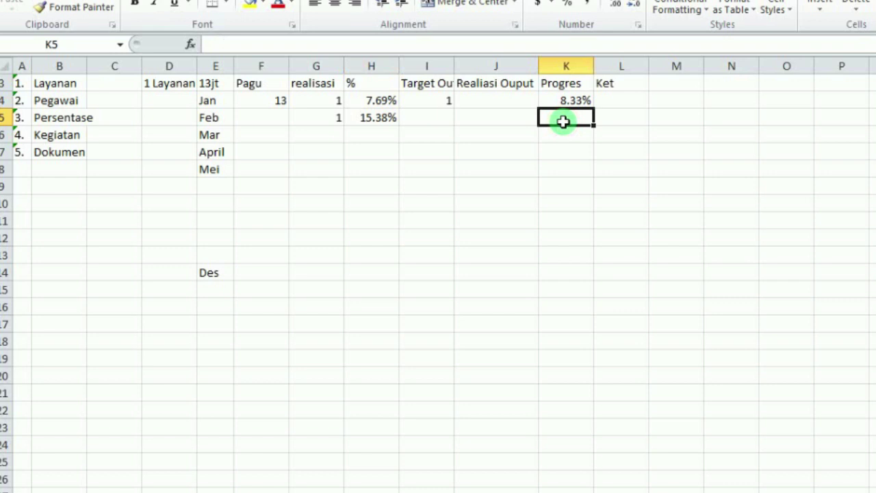
type("16")
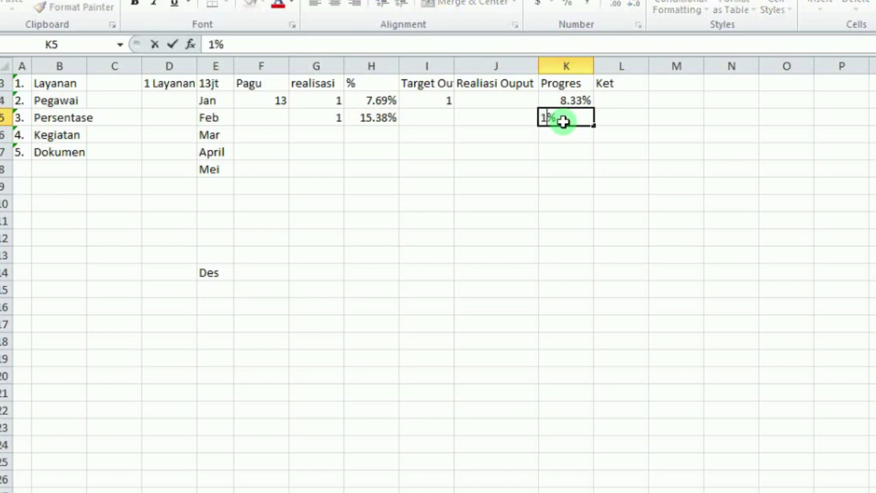
type(".66")
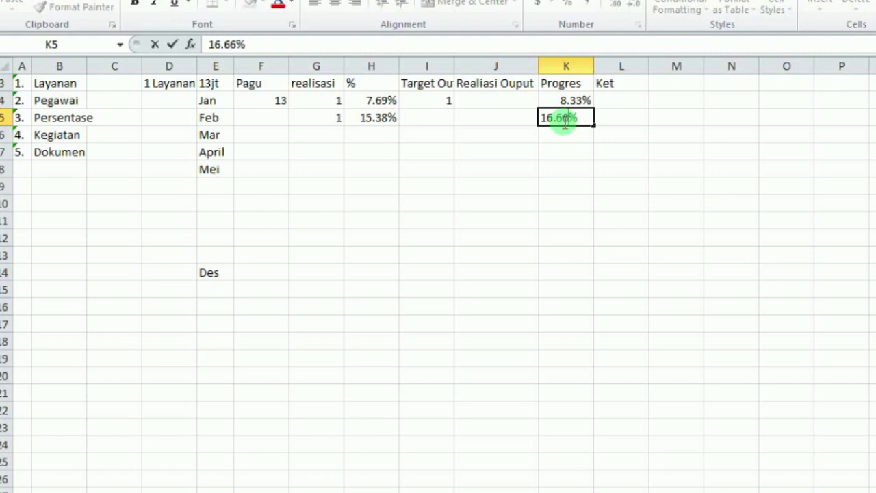
key("Return")
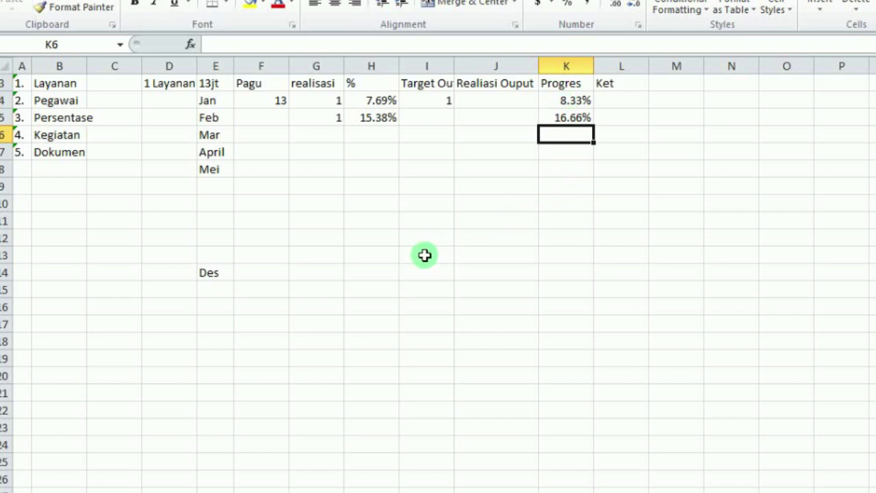
Step: Fill the Des row with 13 under Pagu, 13 under realisasi and 100% in the percentage column H
left_click(315, 268)
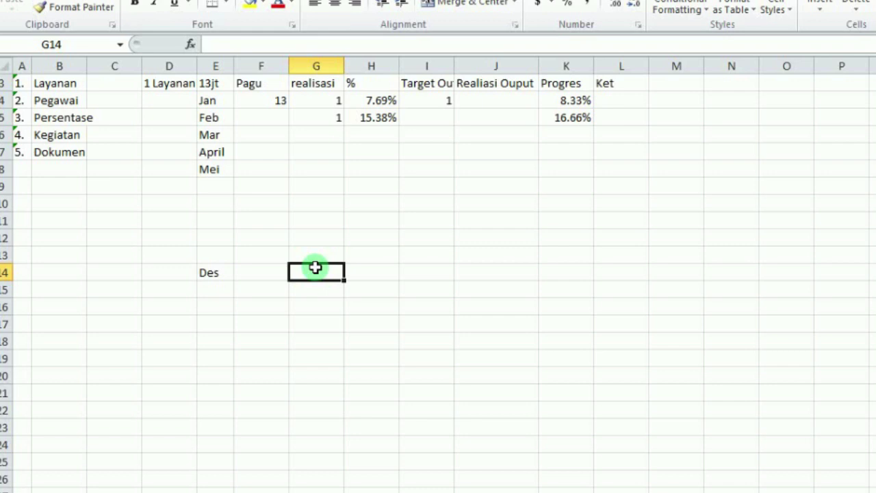
key("Right")
type("100")
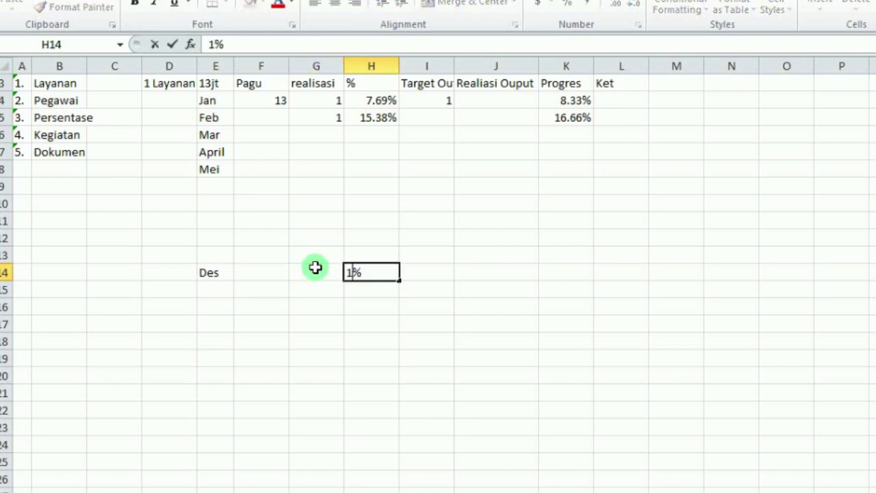
key("Tab")
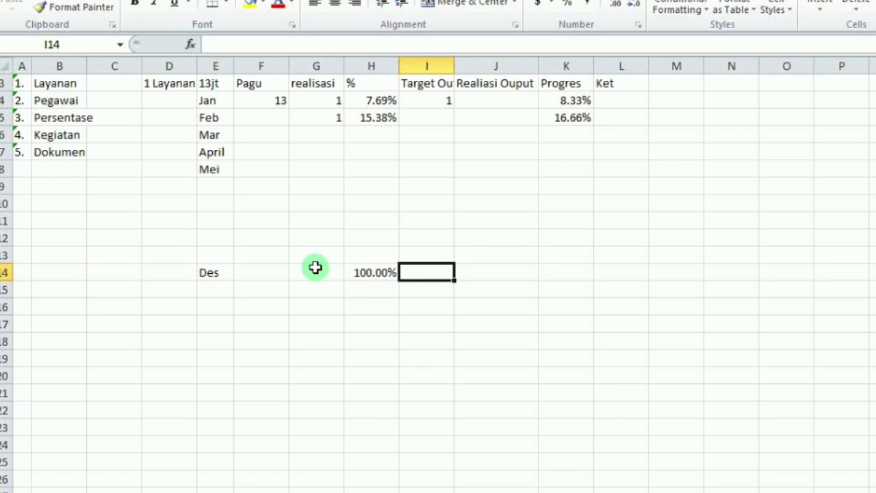
left_click(315, 268)
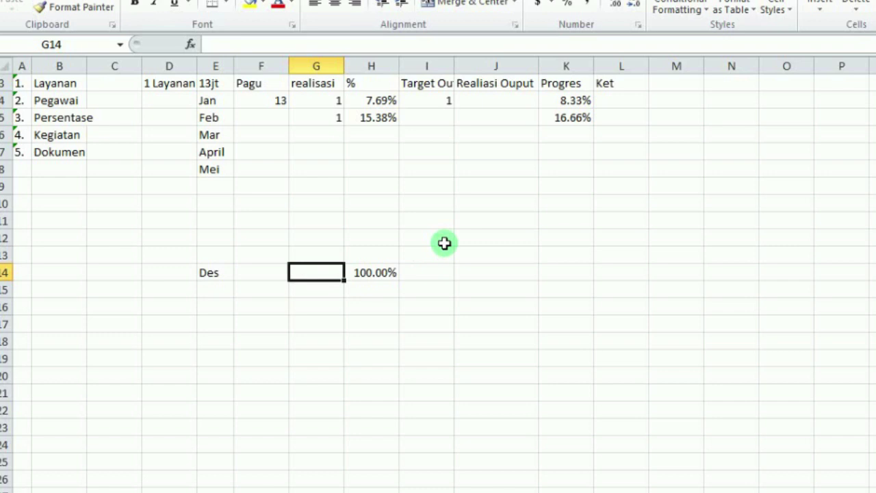
type("13")
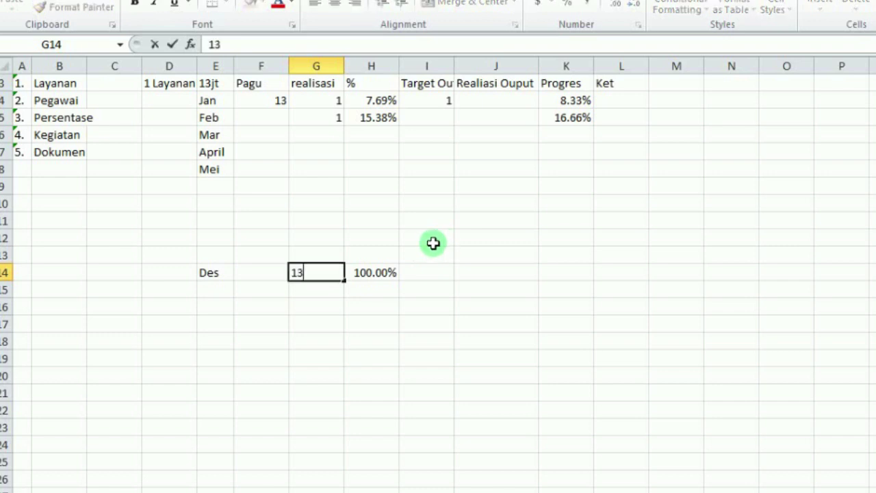
left_click(317, 302)
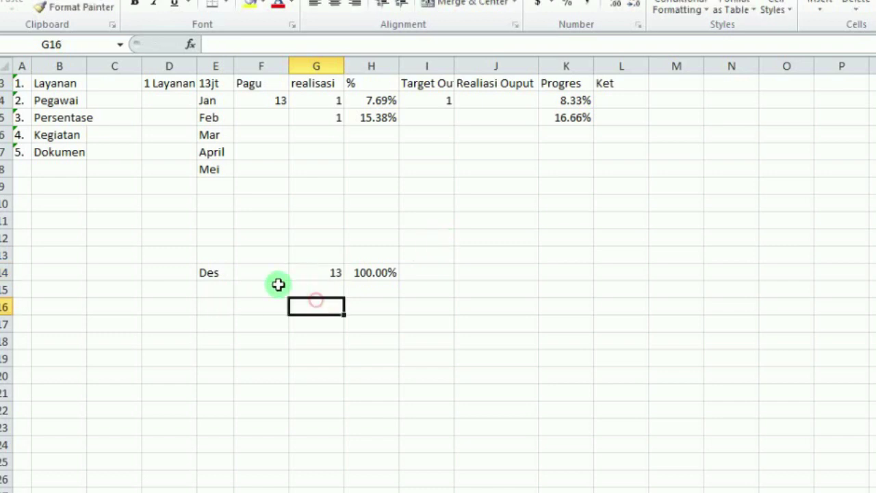
left_click(260, 273)
type("13")
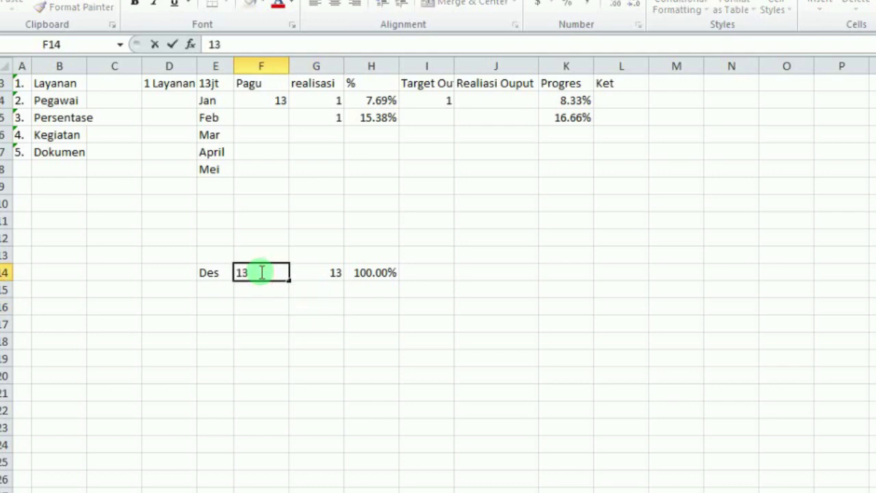
key("Tab")
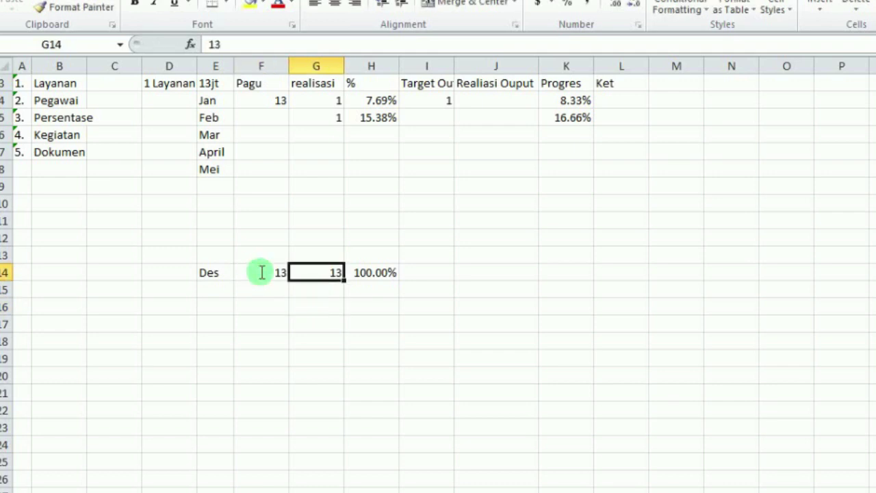
Step: Complete the Des row with 1 under Target Output, 1 under Realiasi Ouput and 100% under Progres
left_click(485, 270)
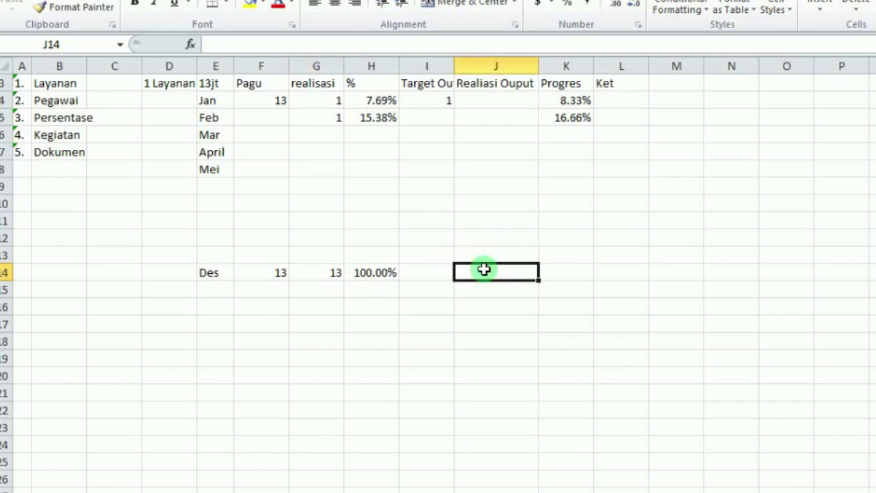
type("1")
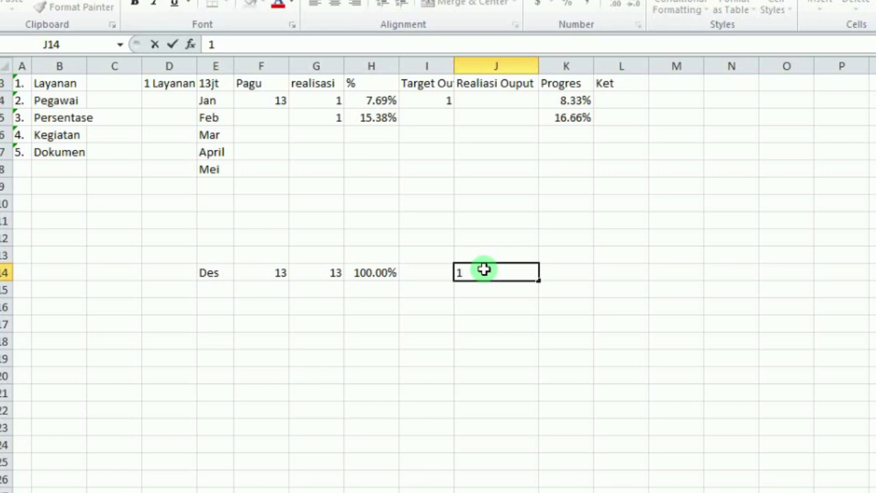
key("Tab")
type("100")
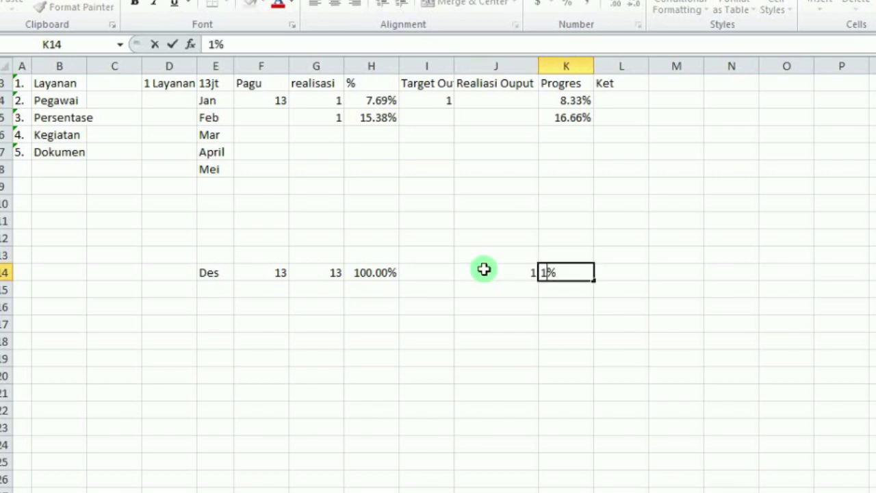
key("Return")
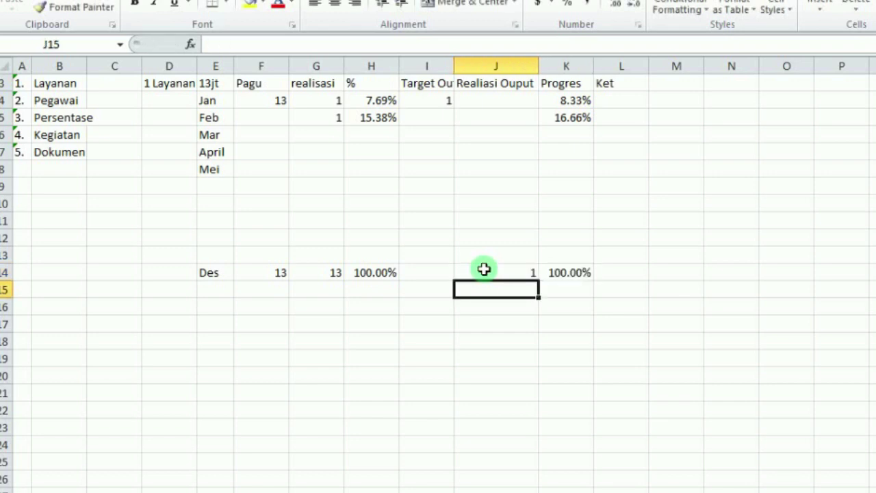
key("Left")
key("Up")
type("1")
key("Right")
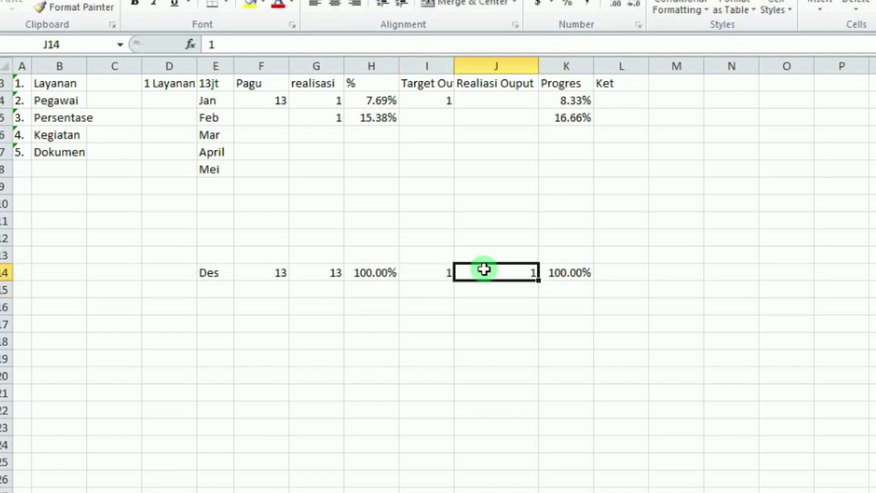
key("Right")
key("Left")
key("Right")
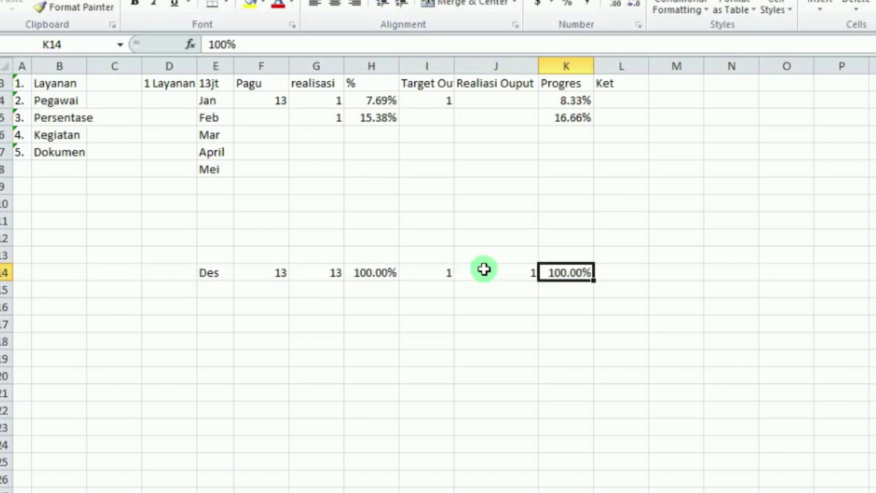
Step: Enter 0 as the Realiasi Ouput for Jan, Feb and Mar in cells J4 to J6
key("Right")
key("Up")
key("Up")
key("Up")
key("Up")
key("Up")
key("Up")
key("Up")
key("Up")
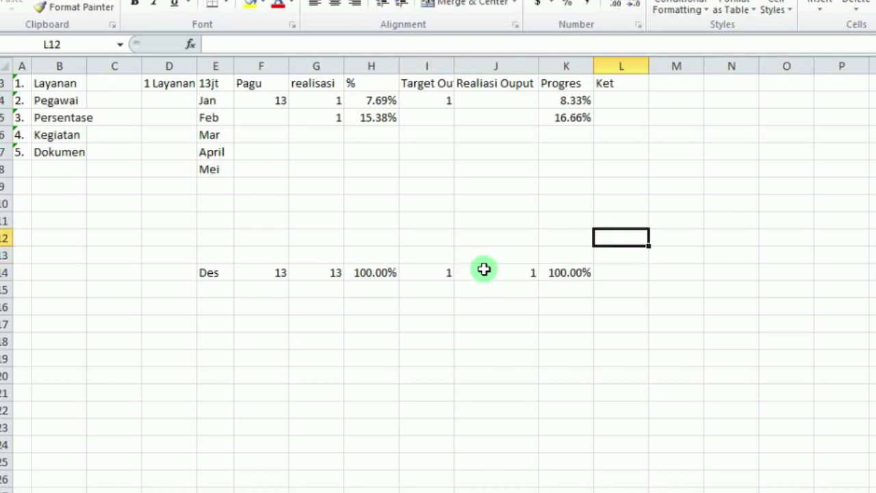
key("Left")
key("Left")
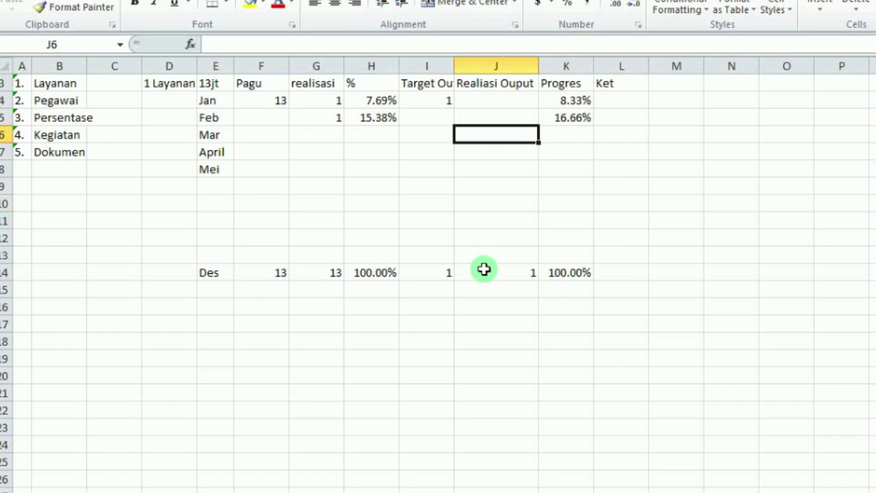
key("Up")
key("Up")
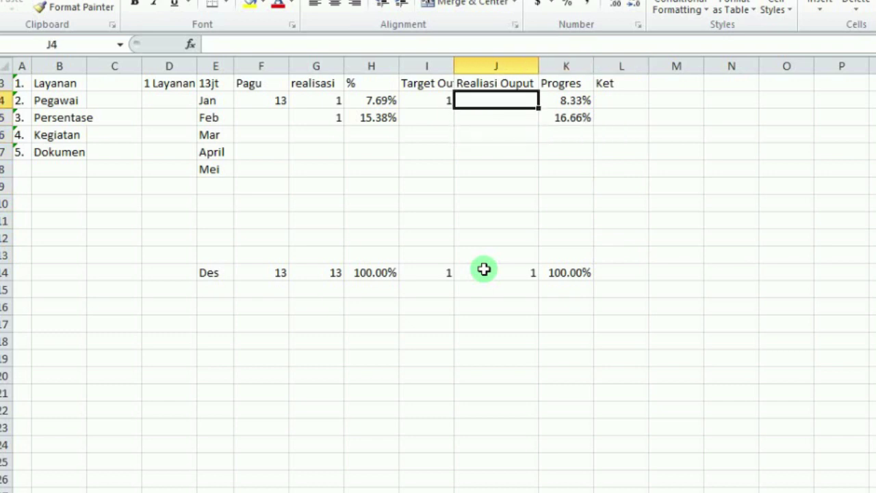
type("0")
key("Return")
type("0")
key("Return")
type("0")
key("Return")
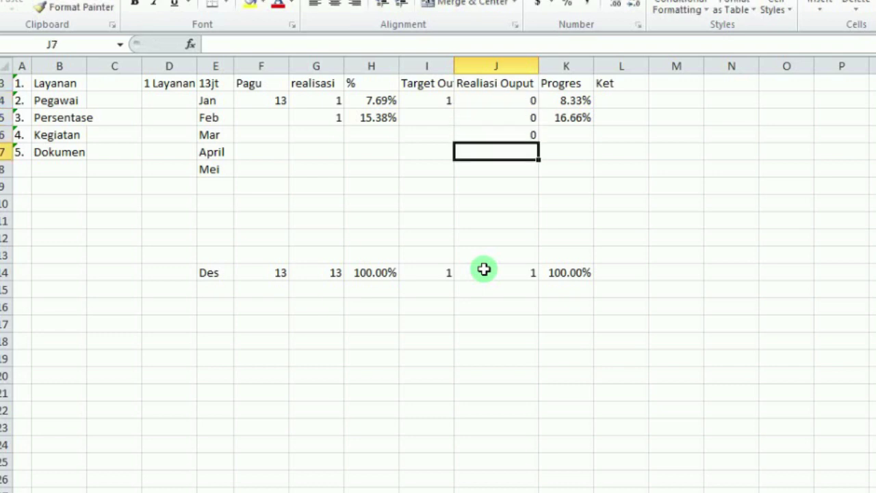
Step: Calculate the Mar Progres in K6 with a formula adding the Jan and Feb Progres cells K4 and K5
key("Right")
key("Up")
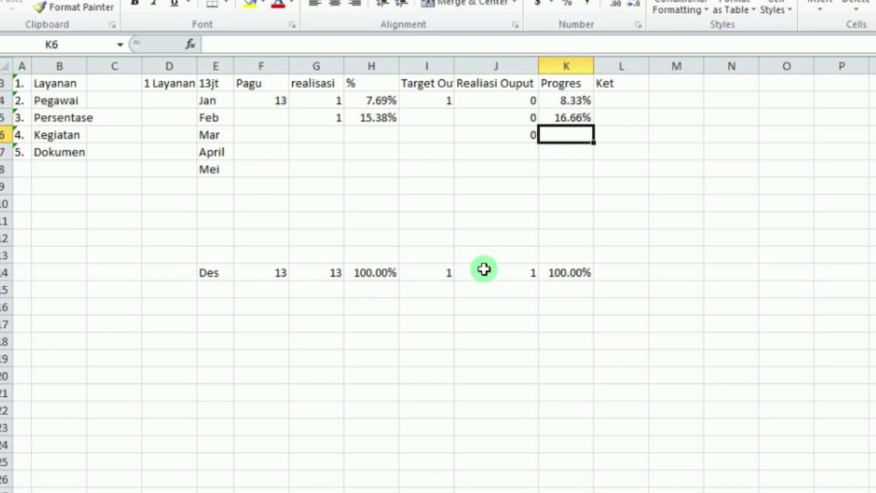
type("=")
key("Up")
key("Up")
type("+")
key("Up")
key("Return")
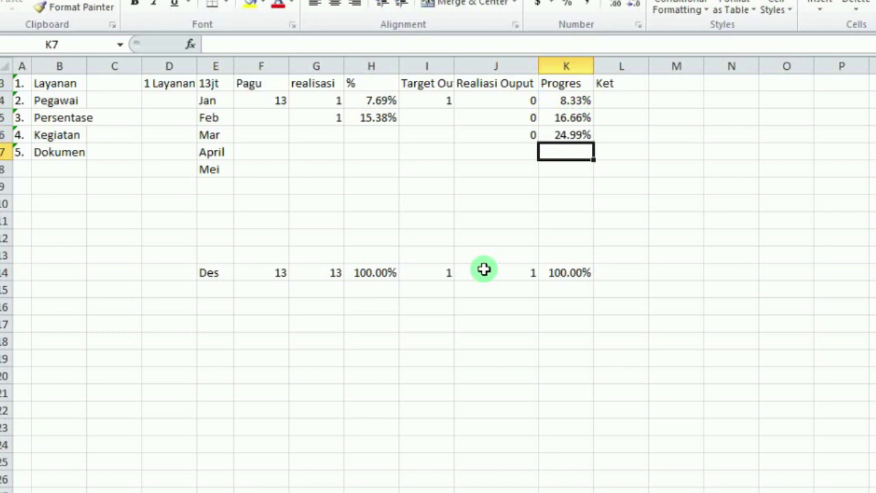
Step: Examine the Progres and Realiasi Ouput values in the Des row
key("Down")
key("Up")
key("Down")
key("Down")
key("Down")
key("Down")
key("Down")
key("Down")
key("Down")
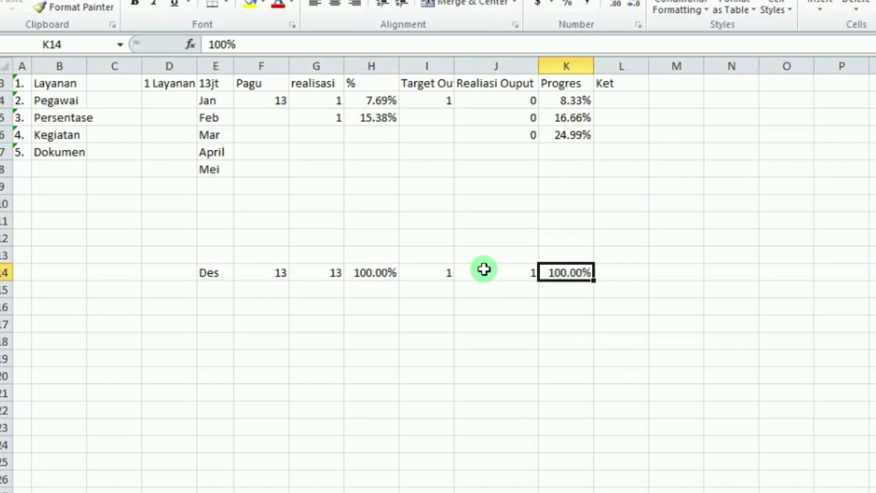
key("Left")
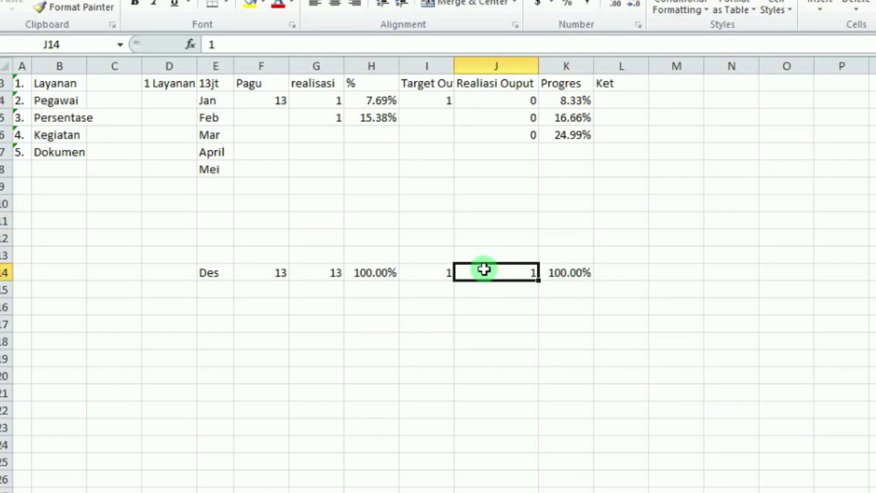
Step: Enter the Jan Ket note "progres Pekerjaan masih berlangsung" in L4 and fit column L's width to the text
key("Right")
key("Right")
key("Up")
key("Up")
key("Up")
key("Up")
key("Up")
key("Up")
key("Up")
key("Up")
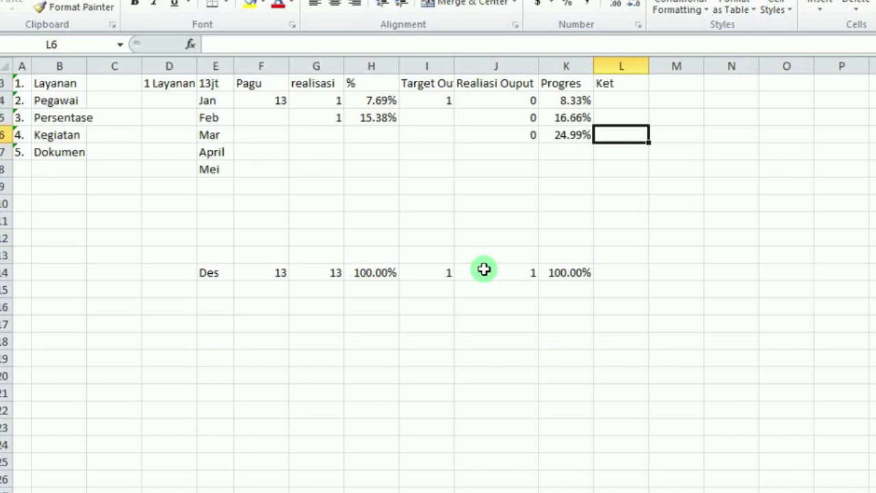
key("Up")
key("Up")
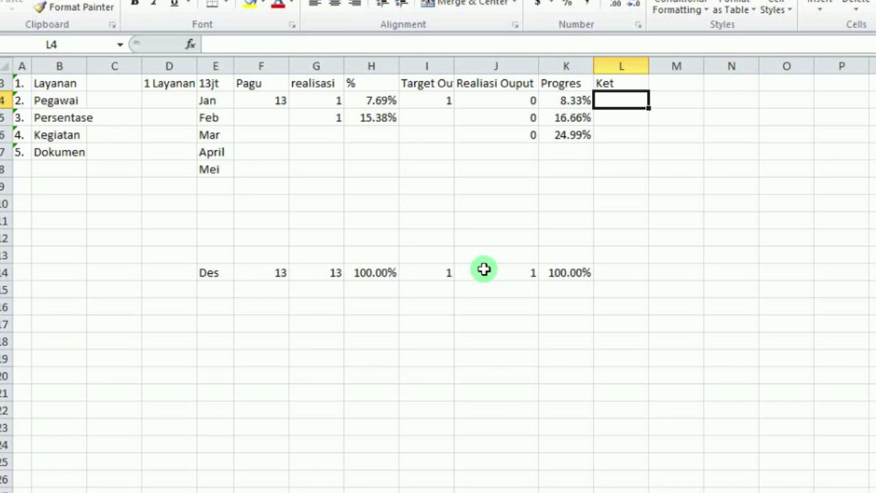
type("progres")
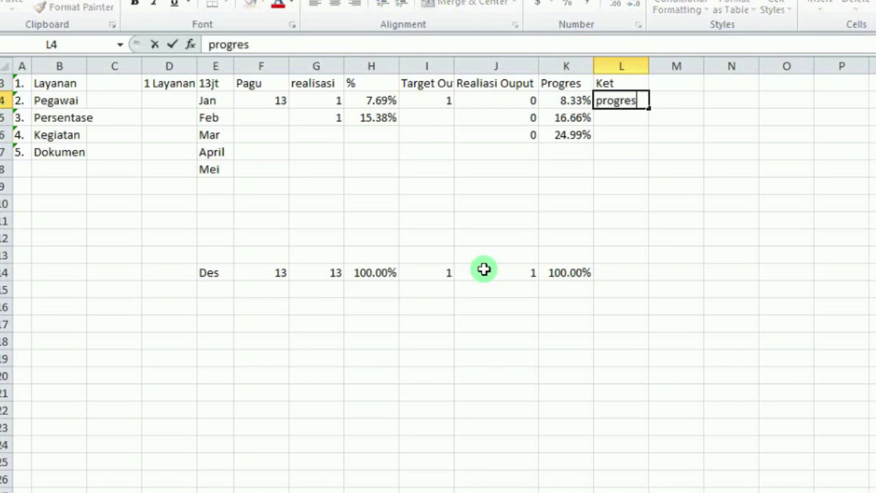
type(" Pekerjaa")
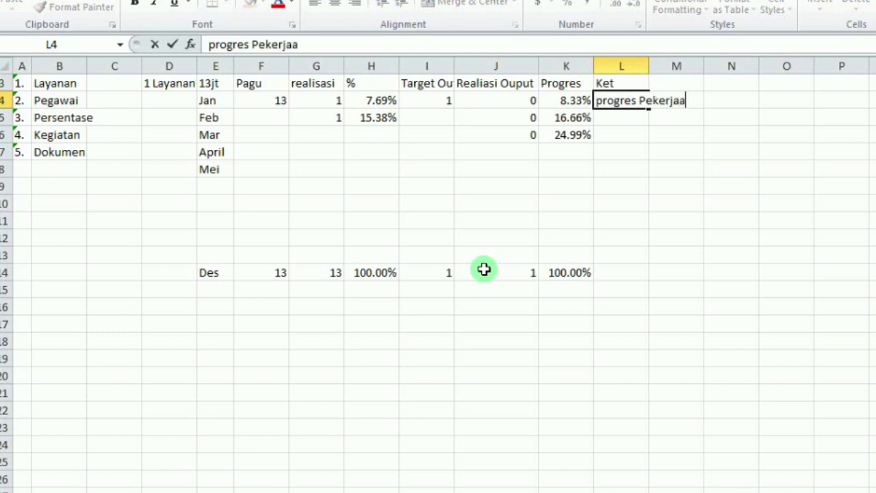
type("n mai")
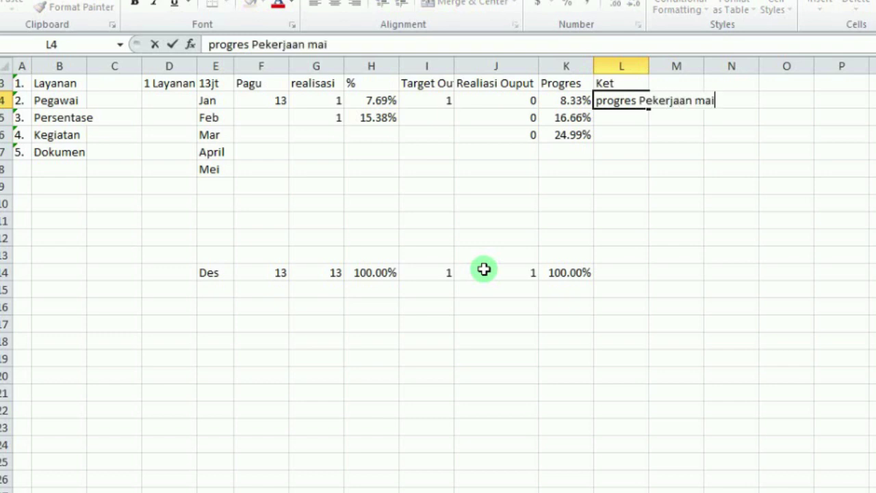
key("BackSpace")
type("sih brt")
key("BackSpace")
key("BackSpace")
type("erlan")
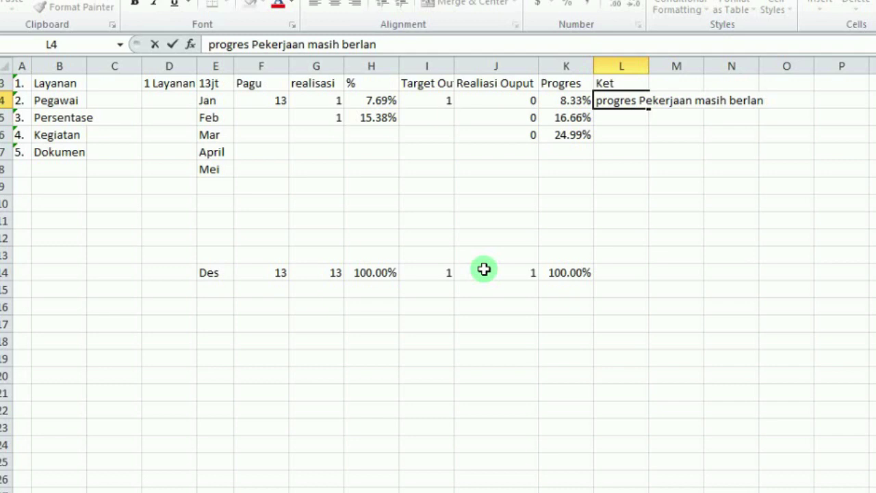
type("gsung")
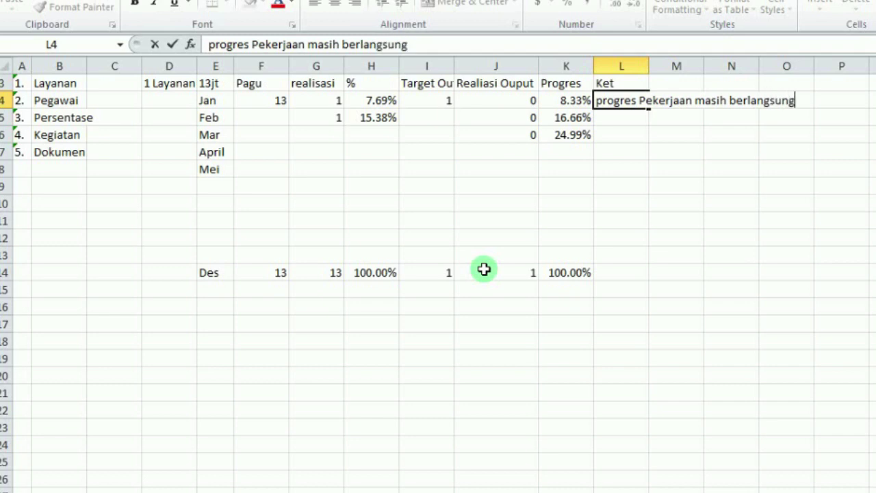
key("Return")
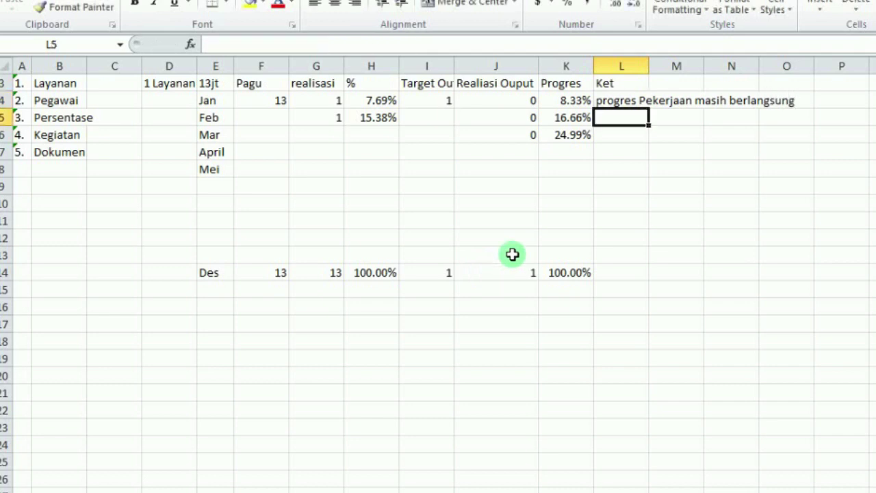
double_click(648, 68)
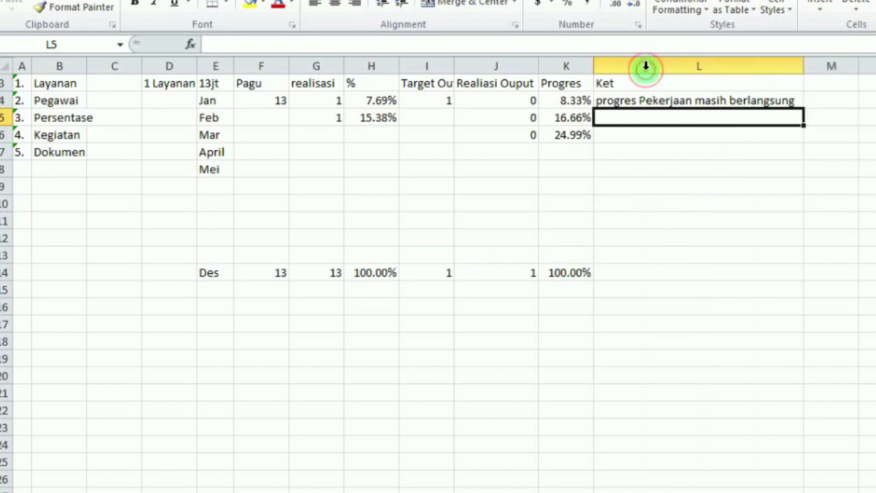